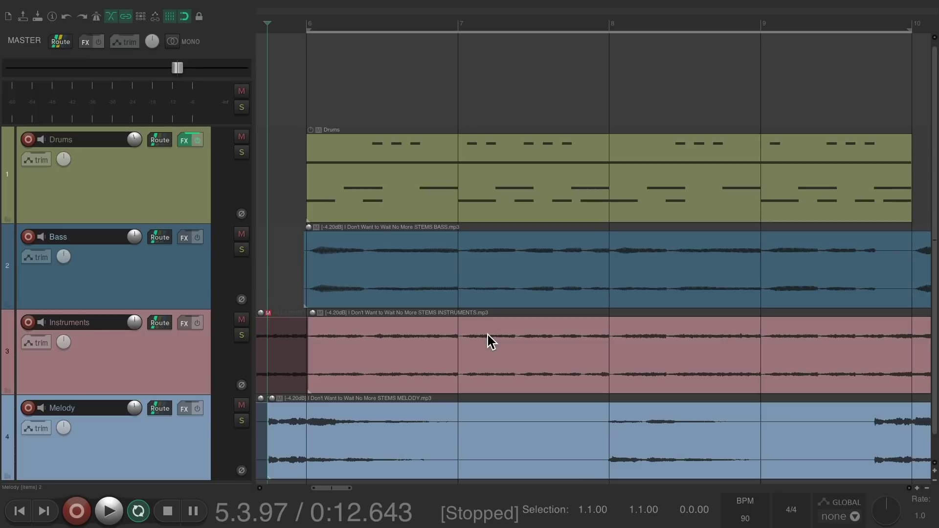
- Play and stop the song, then add JS: General Dynamics (Cockos) to the master track via the 'general' filter
key(space)
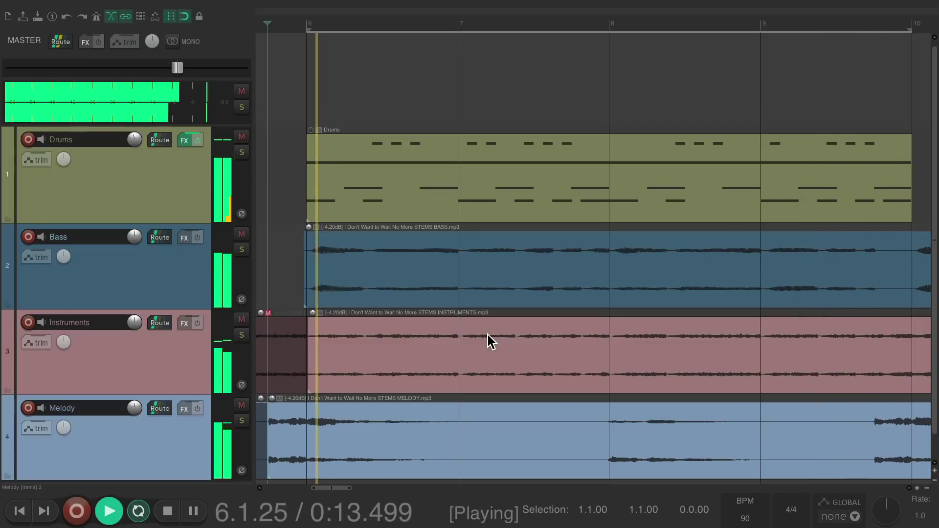
key(space)
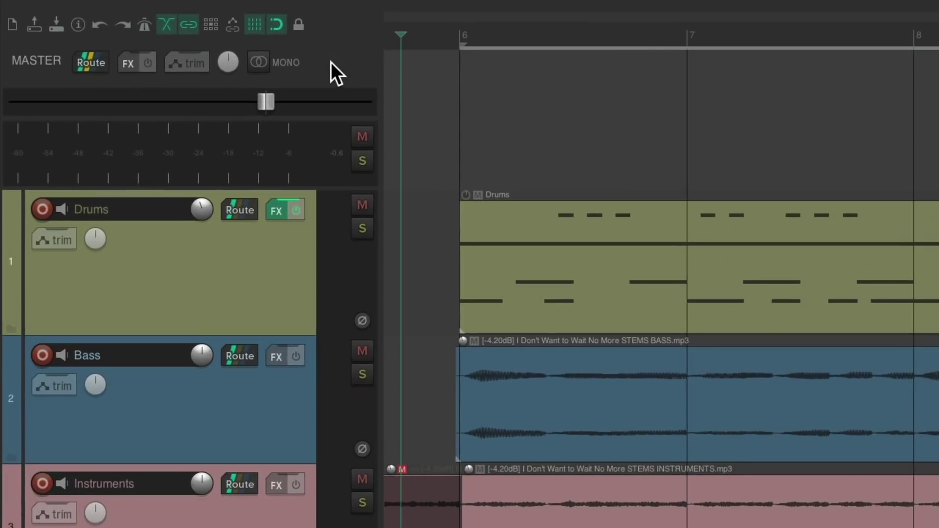
click(131, 63)
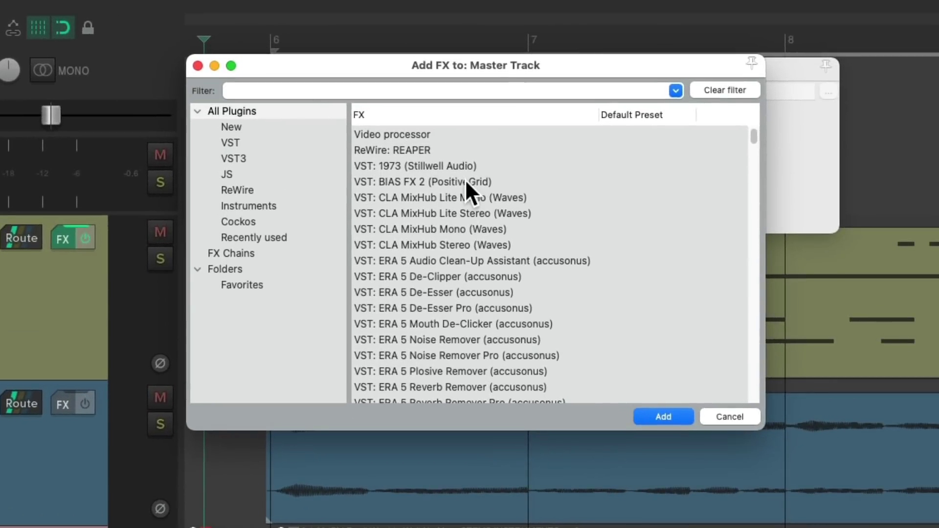
text(general)
click(536, 137)
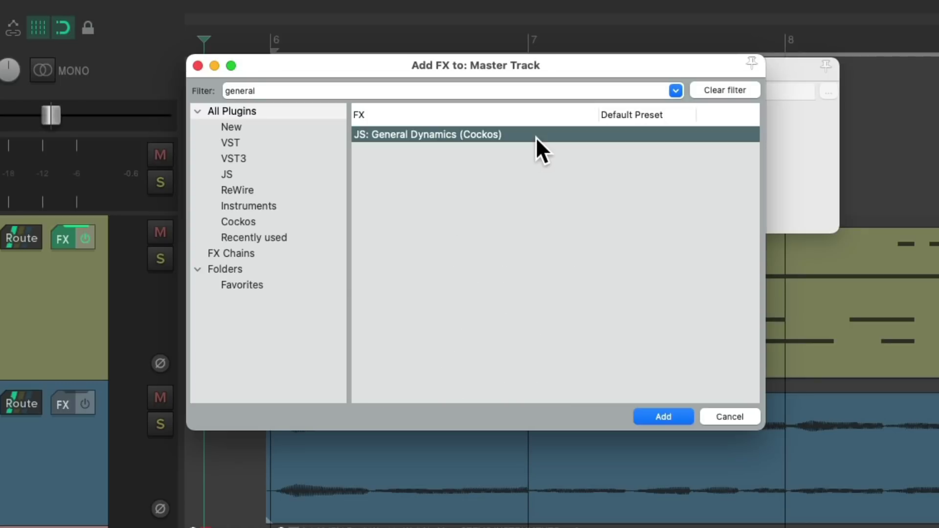
double_click(500, 133)
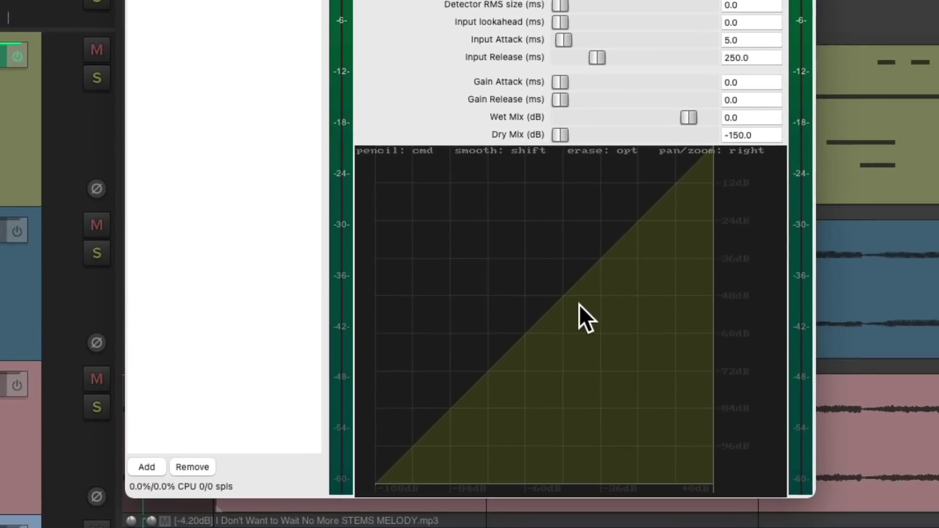
- Draw a line from the knee near -48 dB to the graph's top and smooth the knee
click(565, 298)
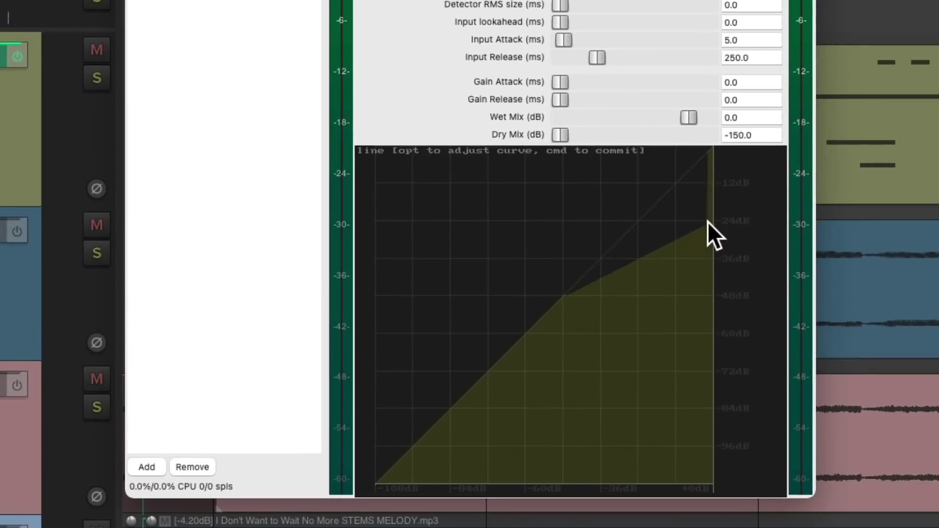
click(712, 217)
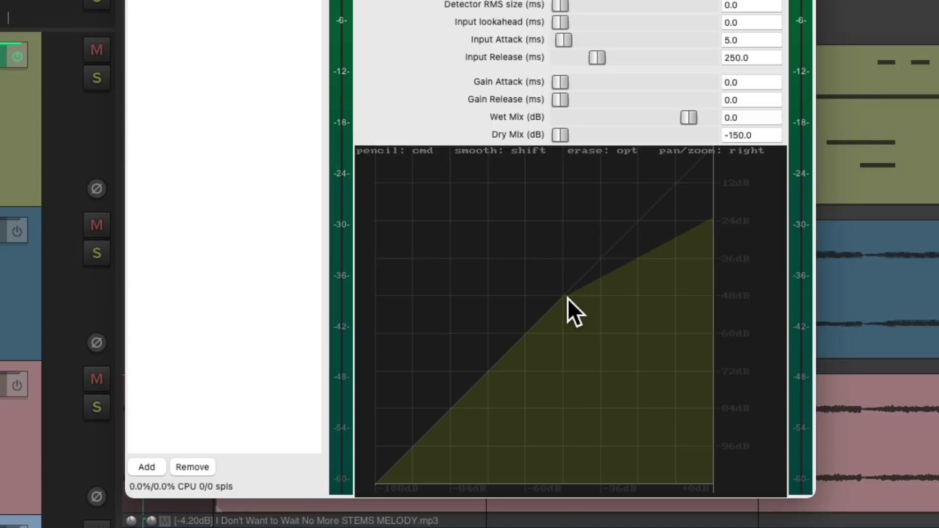
key(shift)
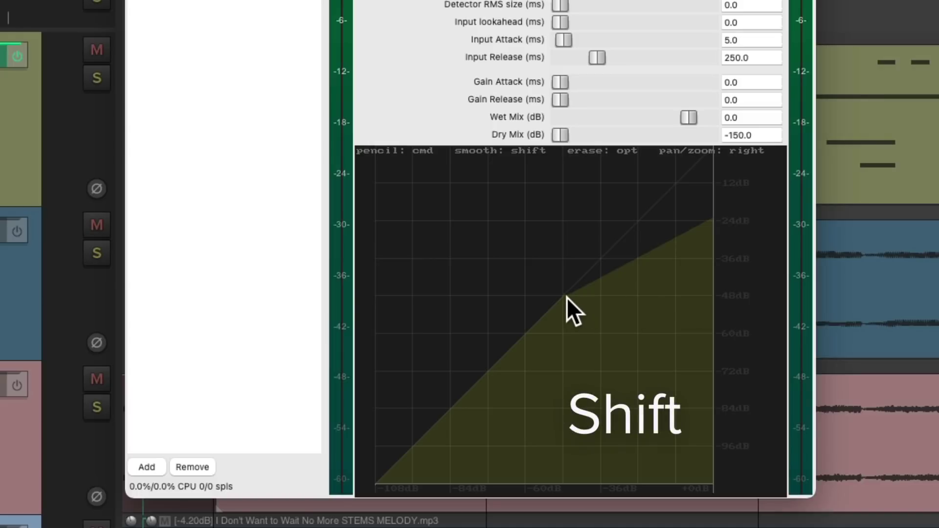
drag(566, 296, 566, 295)
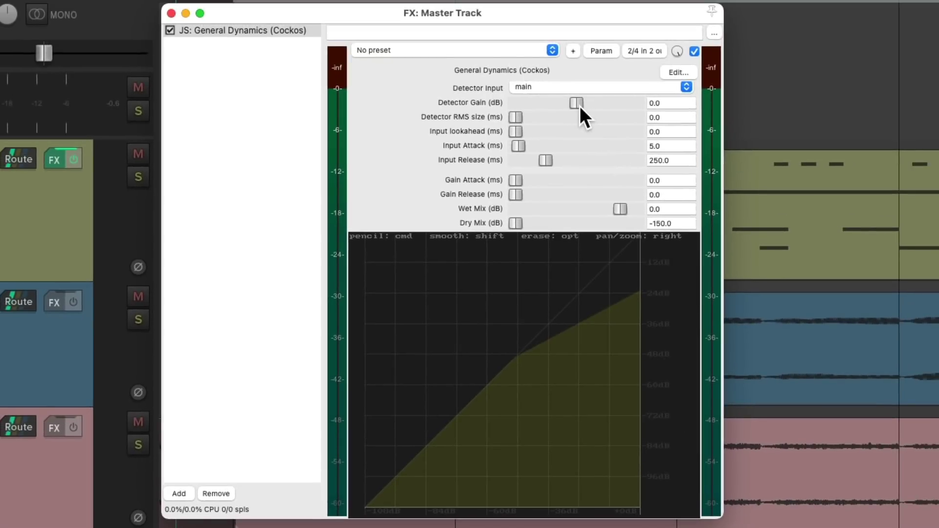
- While the song plays, lower Detector Gain to -37 dB and reset Input Attack to 5 ms
key(space)
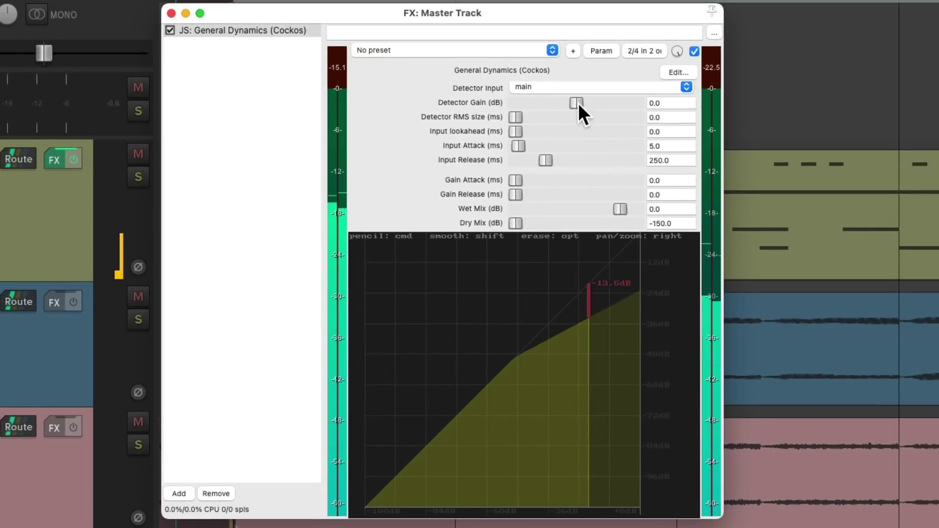
drag(578, 103, 524, 114)
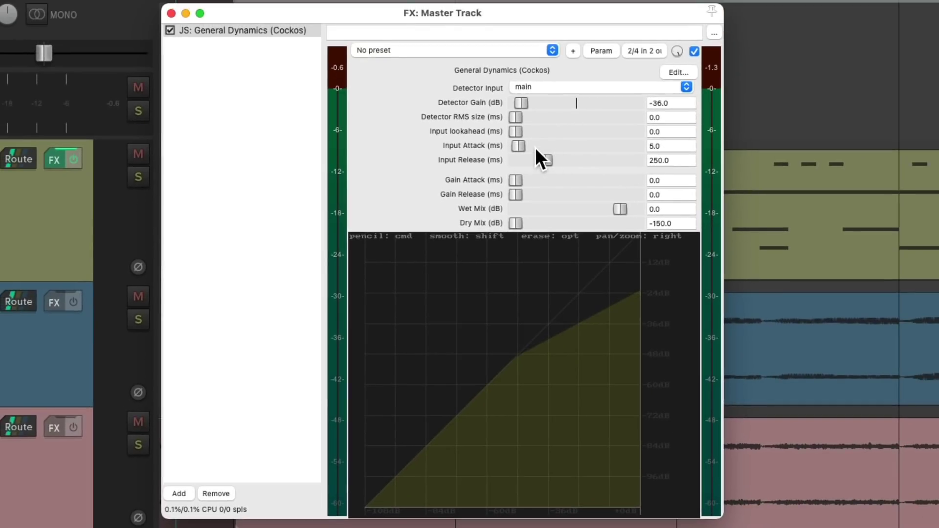
drag(518, 145, 541, 161)
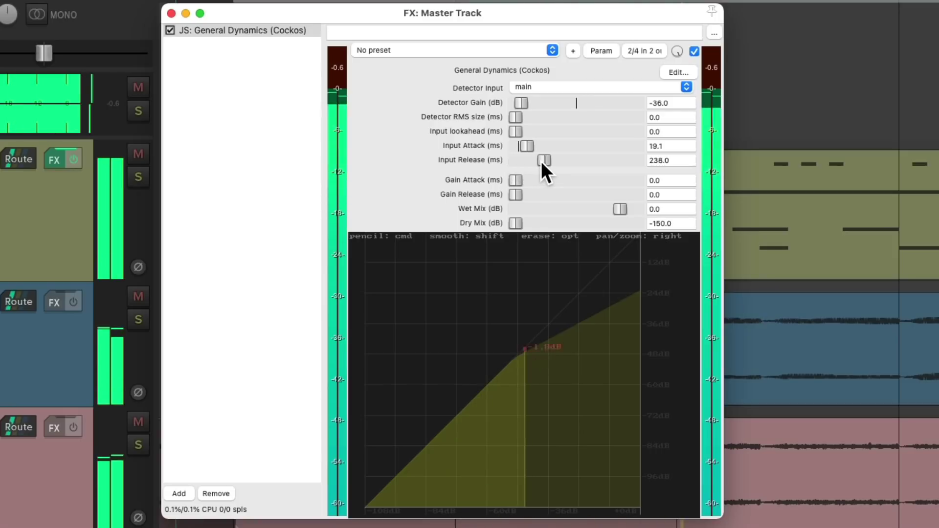
double_click(521, 144)
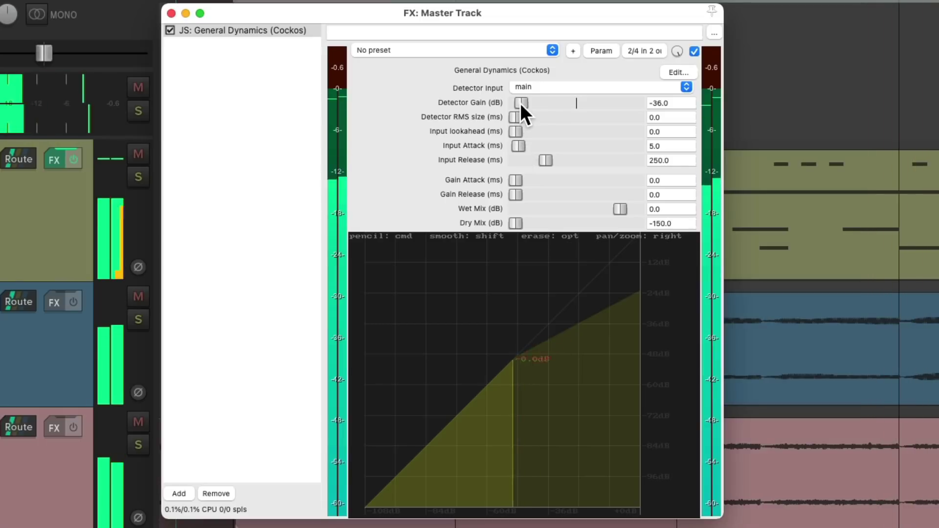
drag(521, 104, 518, 104)
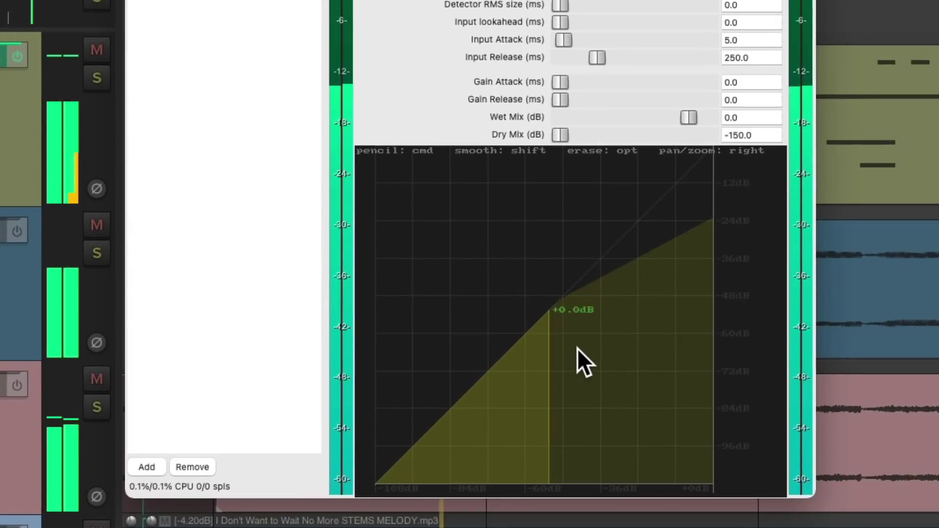
key(space)
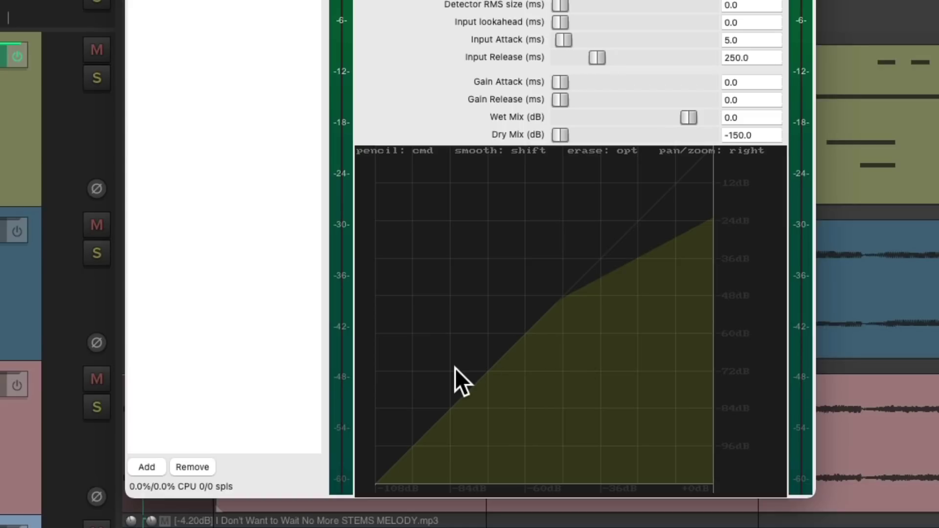
- Redraw the curve as one straight sloped line, set Detector Gain to -38 dB, and play the song
drag(562, 295, 362, 407)
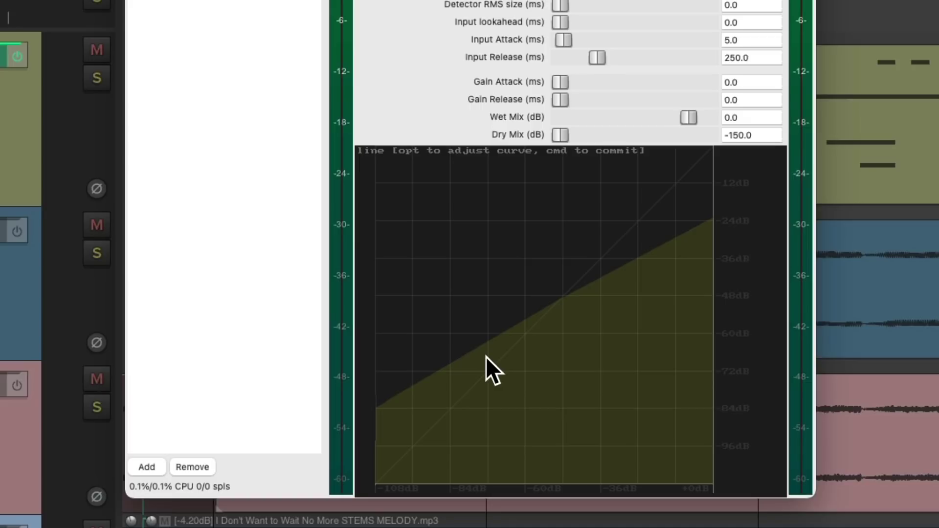
click(565, 312)
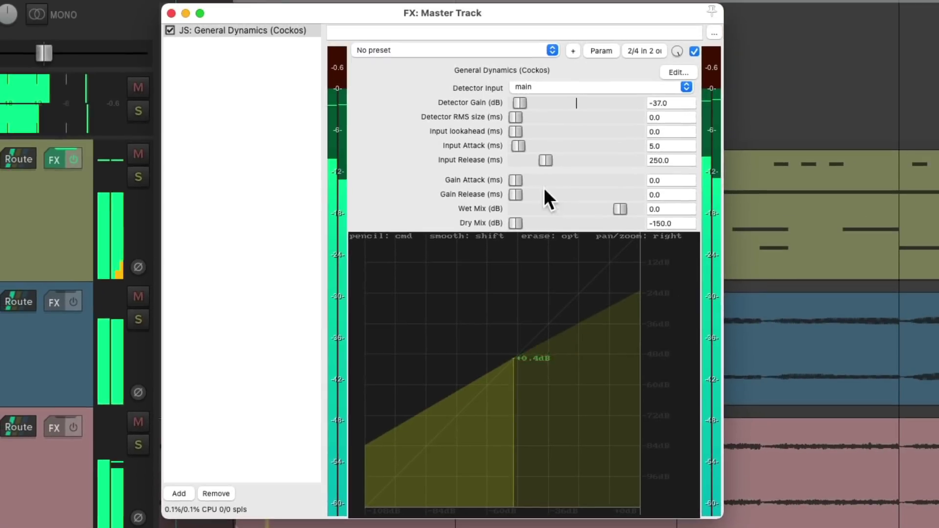
drag(523, 102, 521, 104)
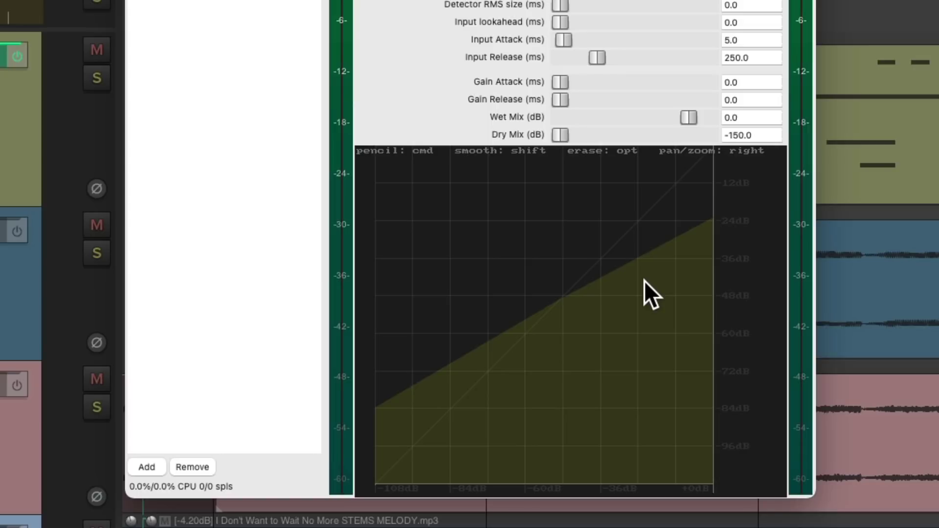
key(space)
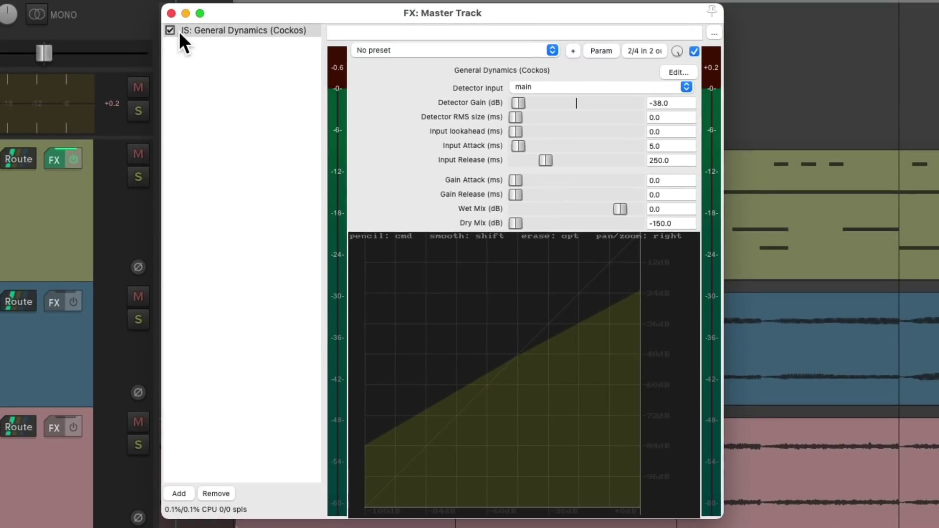
click(170, 30)
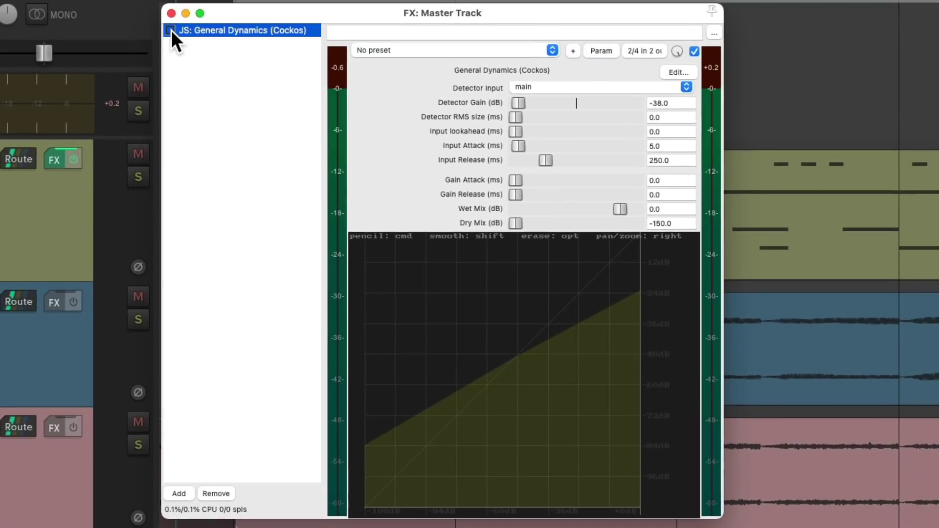
double_click(255, 80)
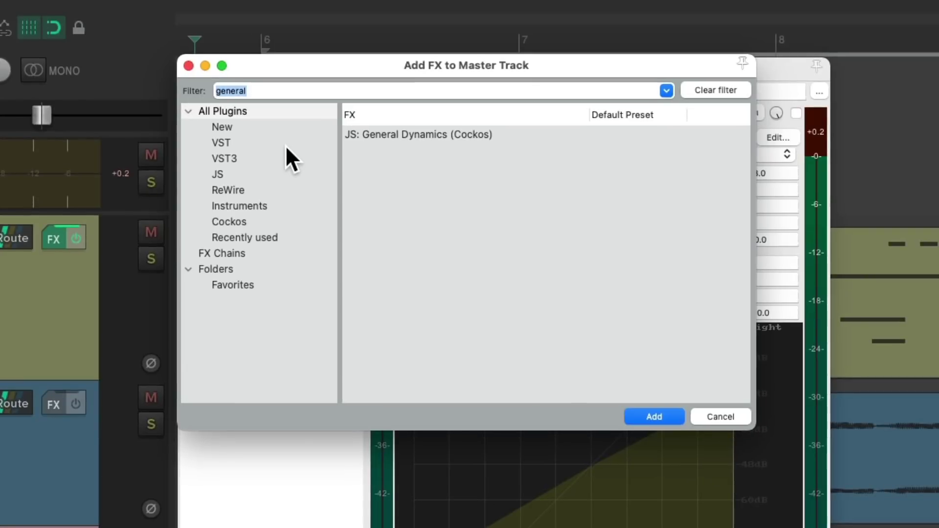
text(split)
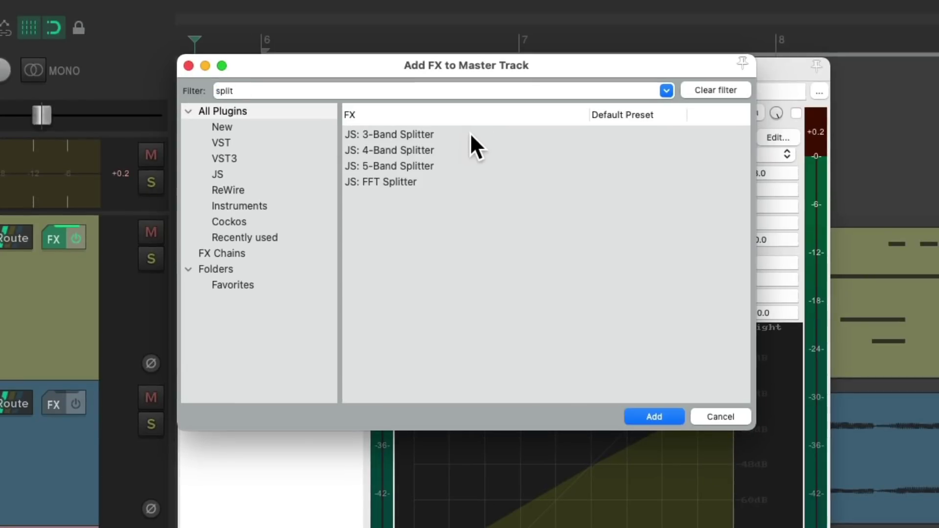
click(471, 133)
click(478, 149)
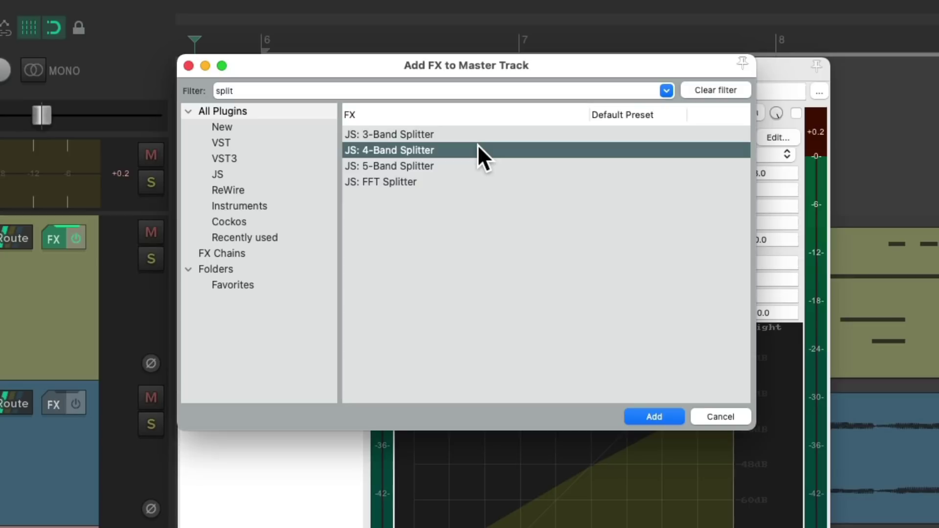
click(476, 165)
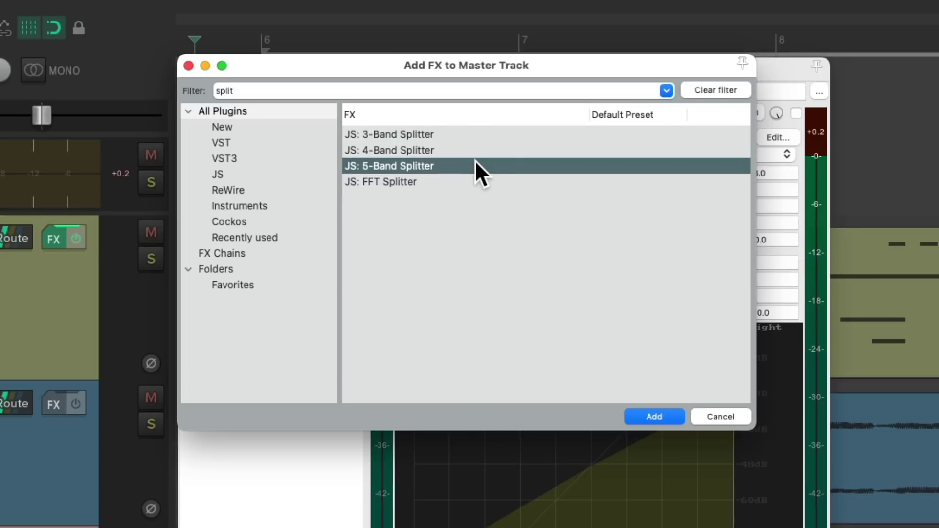
click(465, 129)
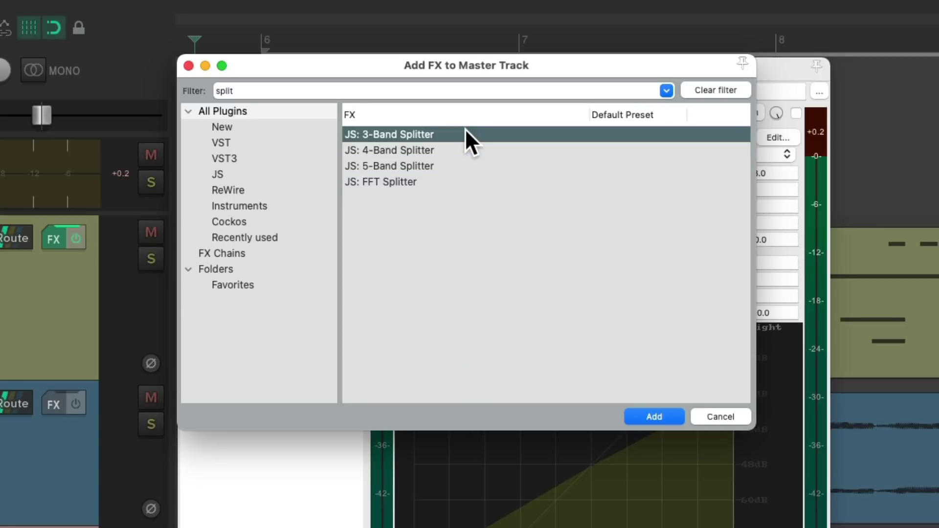
double_click(442, 133)
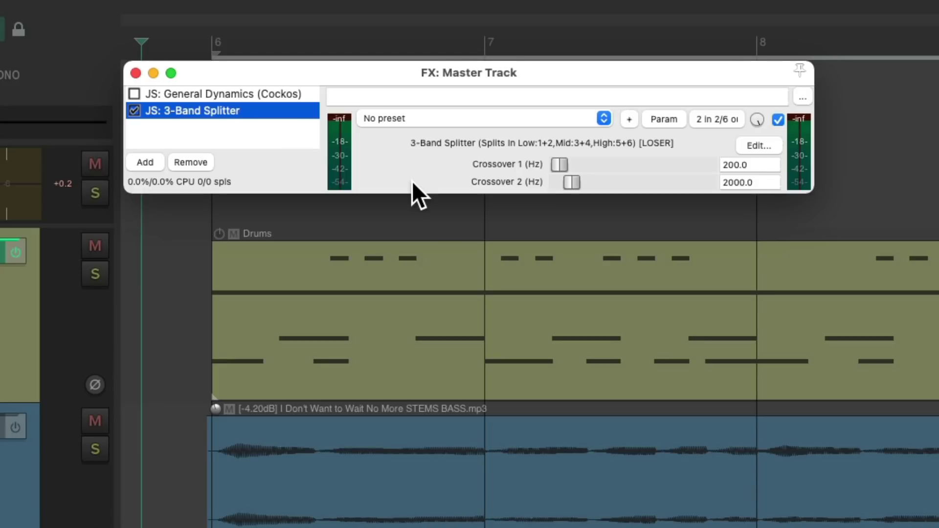
key(space)
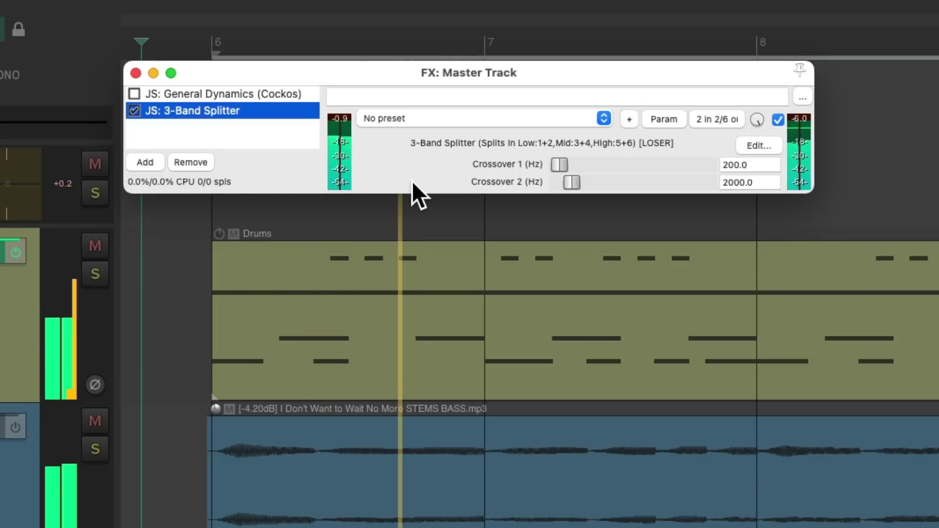
key(space)
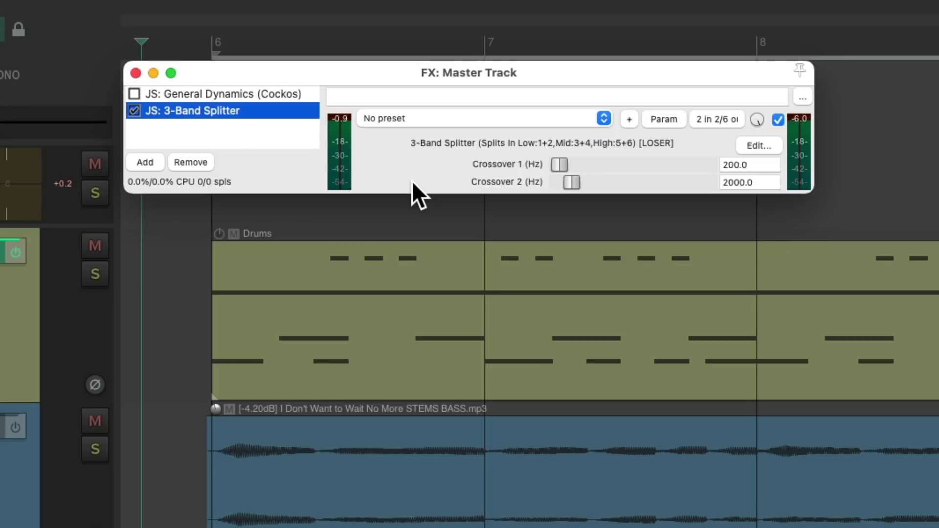
- Add JS: 3-Band Joiner after the 3-Band Splitter using the 'join' filter
double_click(275, 135)
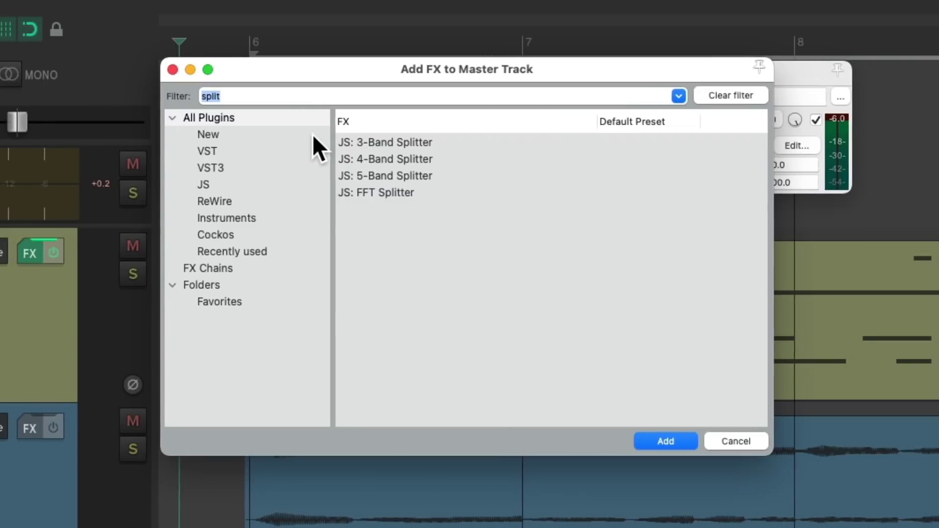
text(join)
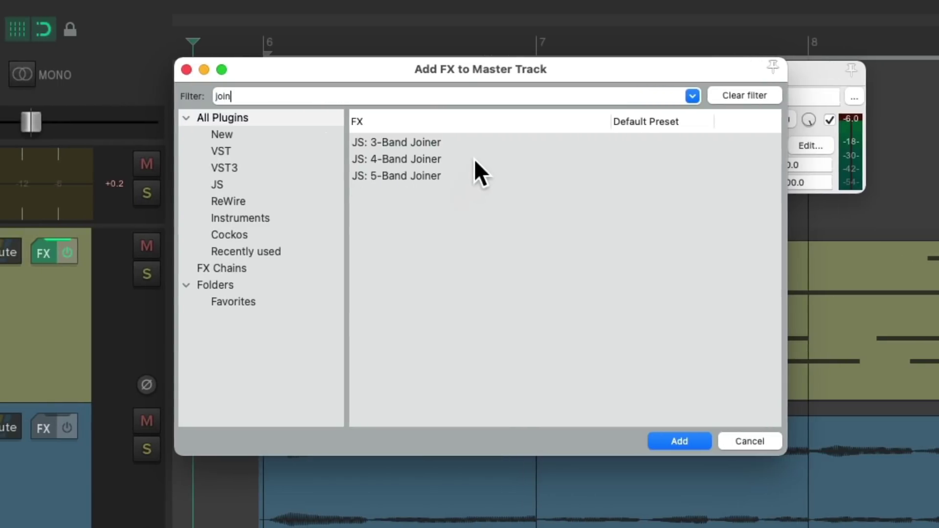
click(478, 141)
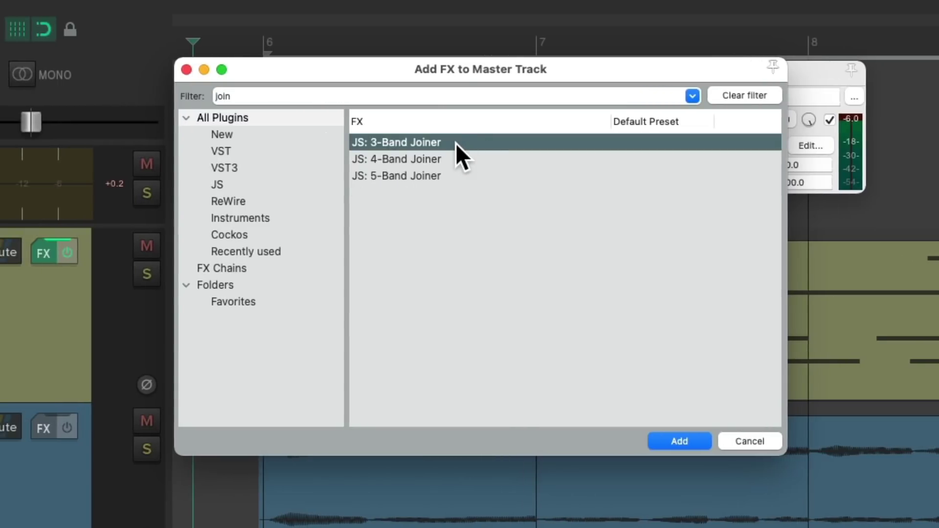
double_click(456, 143)
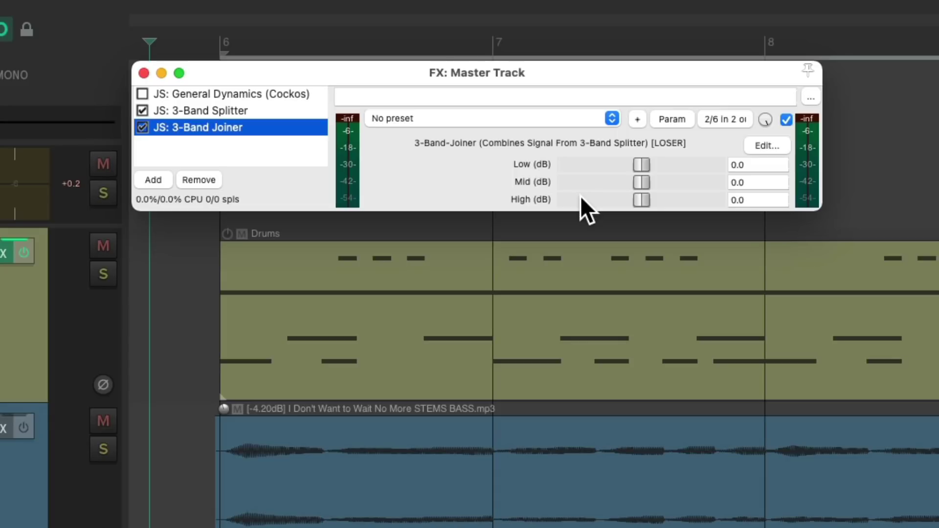
- Set the master track to 6 channels in the Joiner's pin connector
click(728, 120)
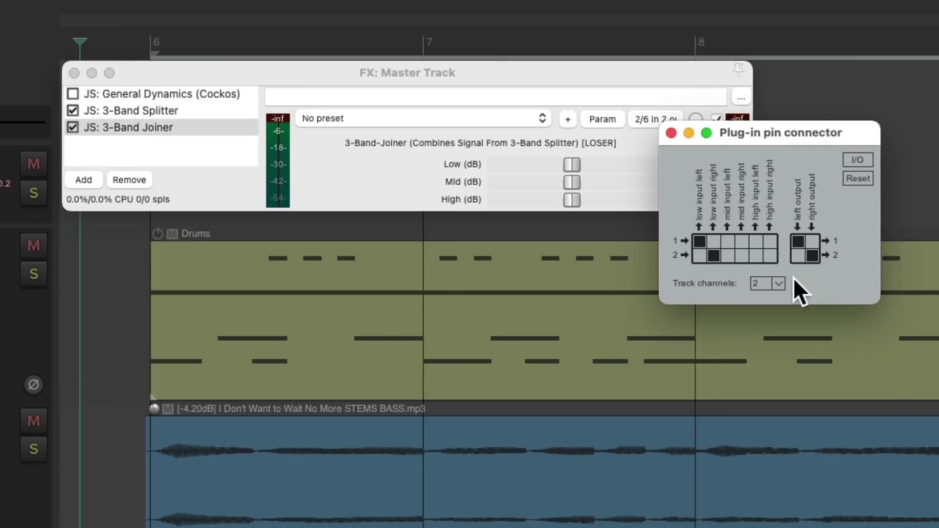
click(778, 284)
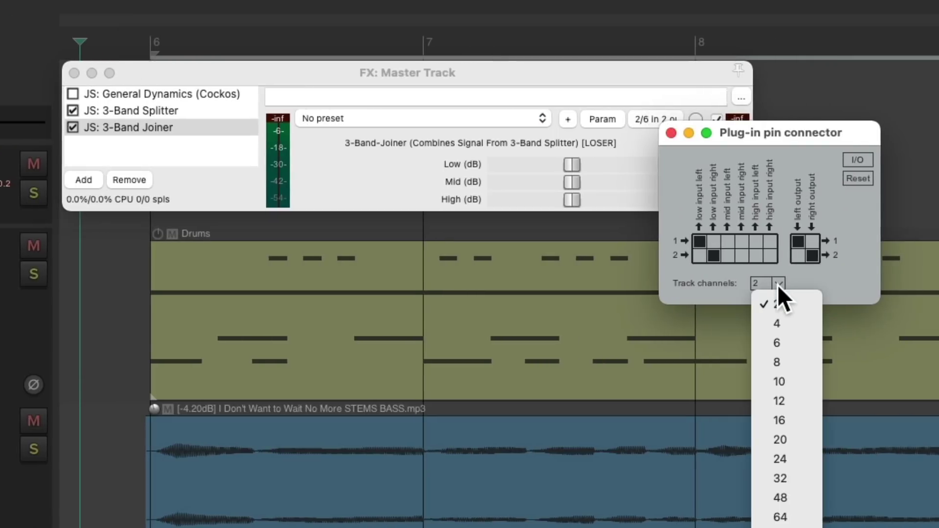
click(799, 341)
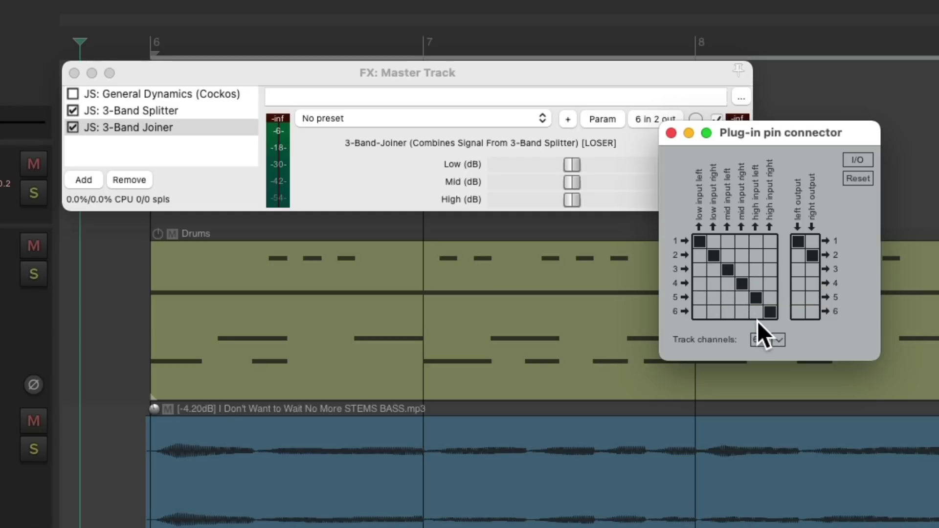
- Close the pin connector and audition the low band alone, with Mid and High at -24 dB
click(670, 134)
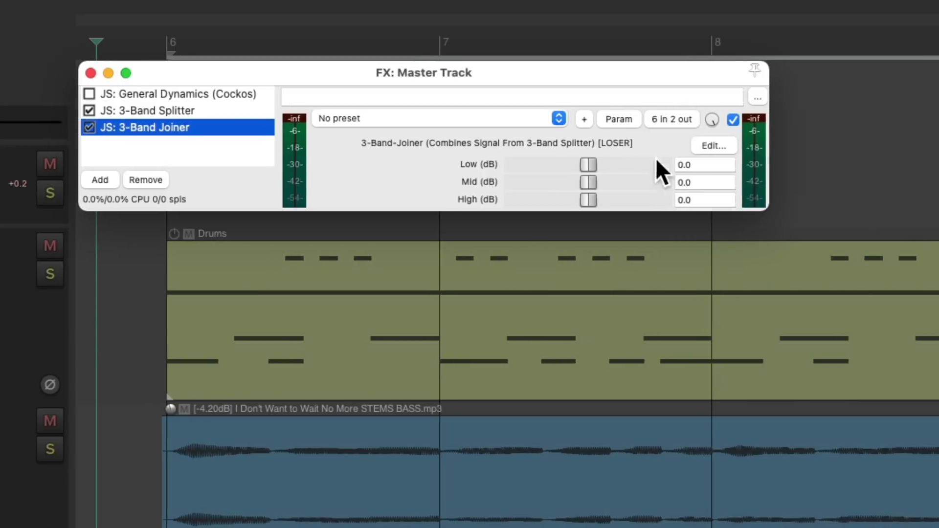
key(space)
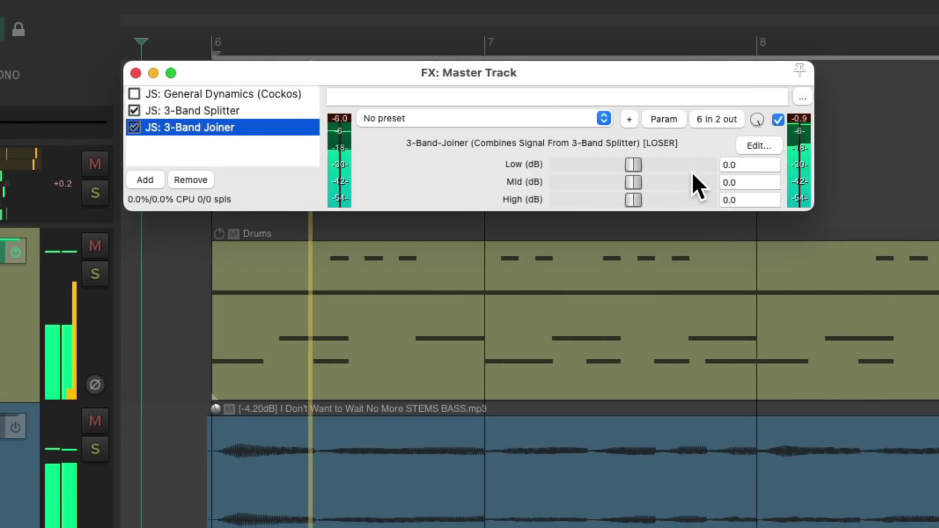
key(space)
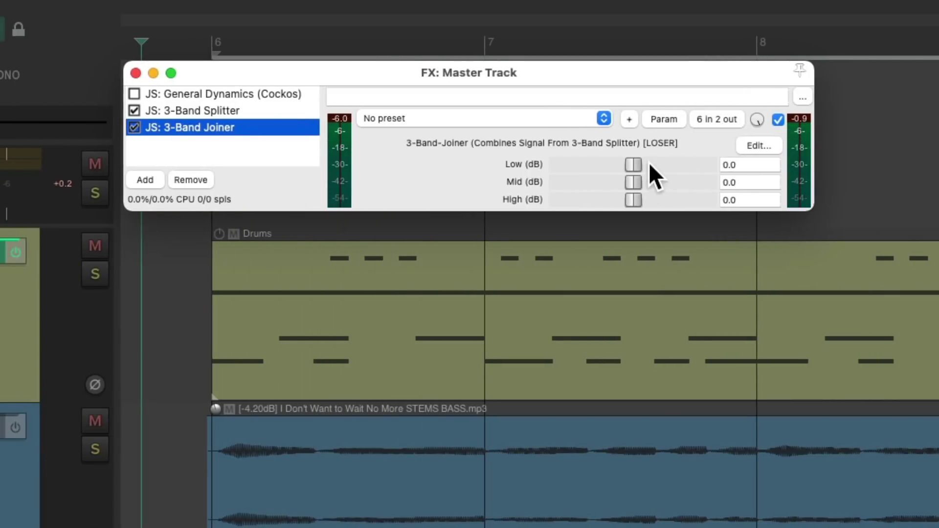
drag(634, 183, 559, 182)
drag(634, 199, 559, 200)
key(space)
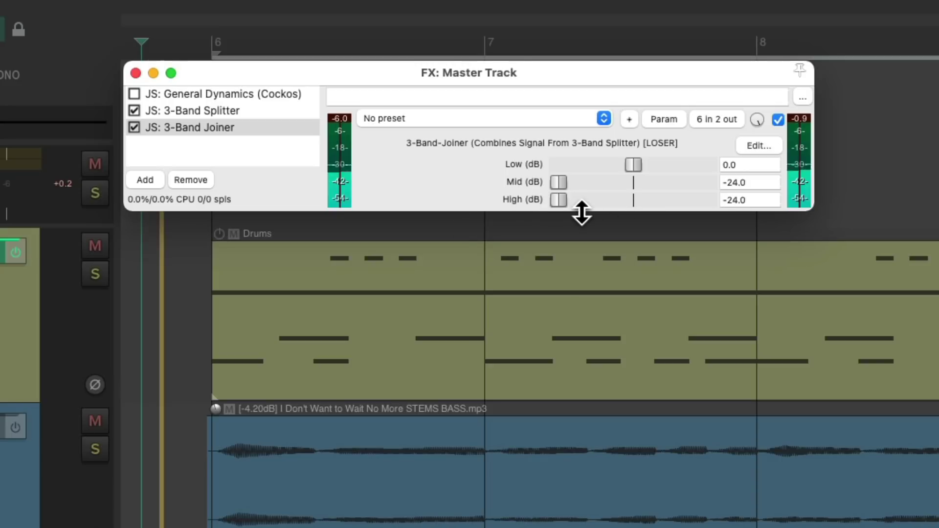
key(space)
- Audition the mid and high bands in turn, ending with Low, Mid and High all at -24 dB
drag(634, 165, 553, 178)
double_click(555, 181)
key(space)
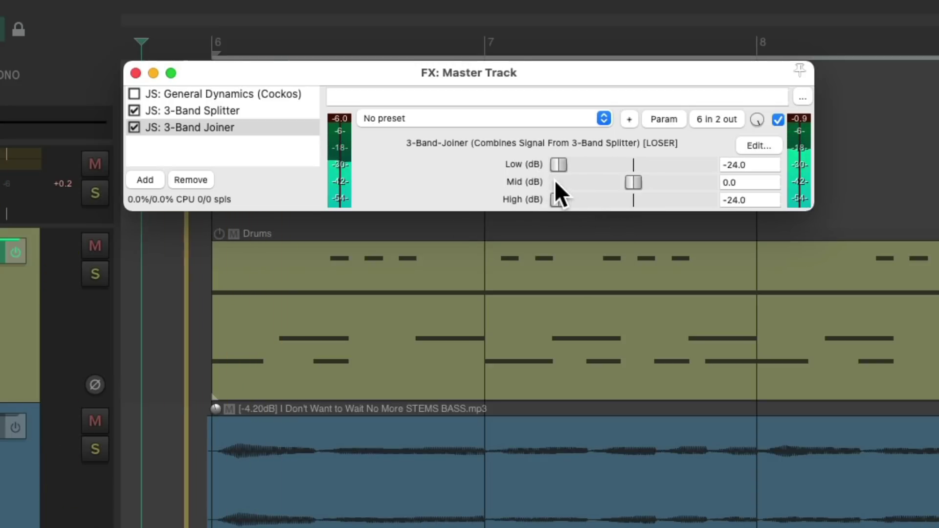
drag(634, 188, 558, 197)
double_click(558, 199)
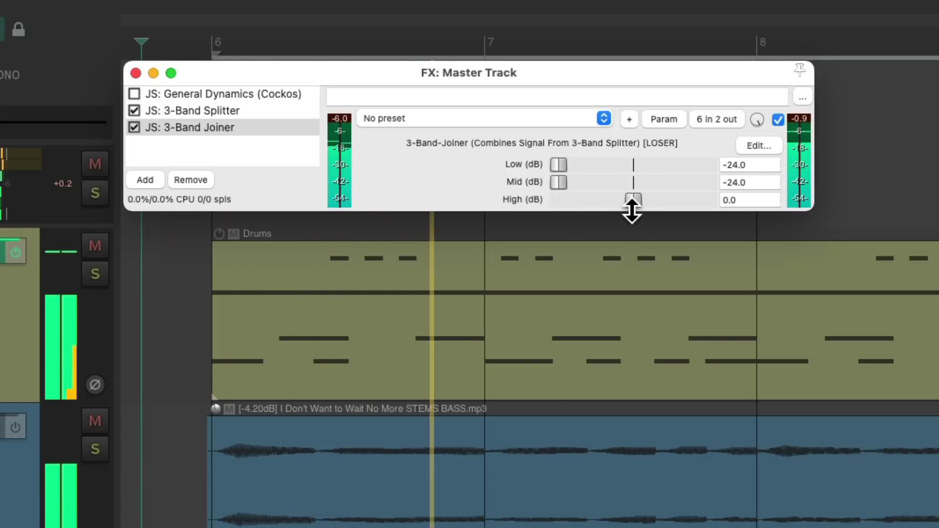
key(space)
drag(633, 209, 521, 205)
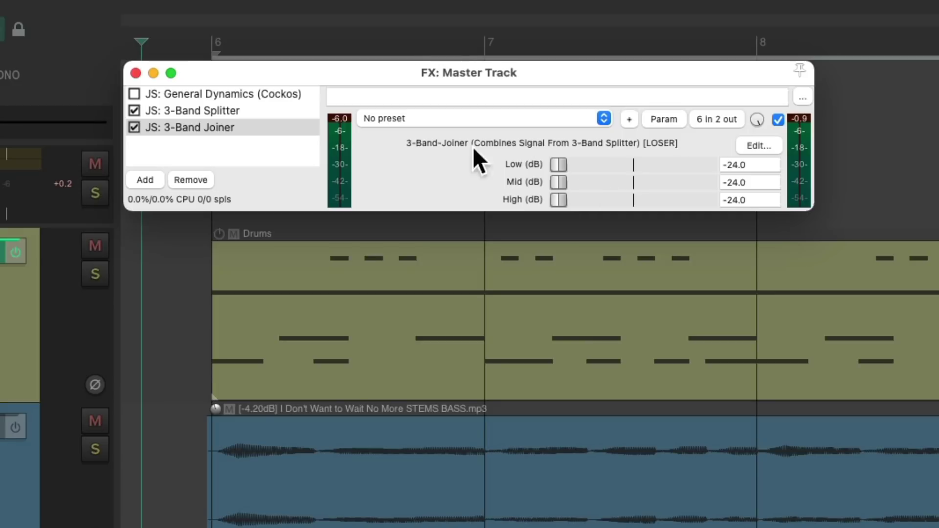
click(278, 108)
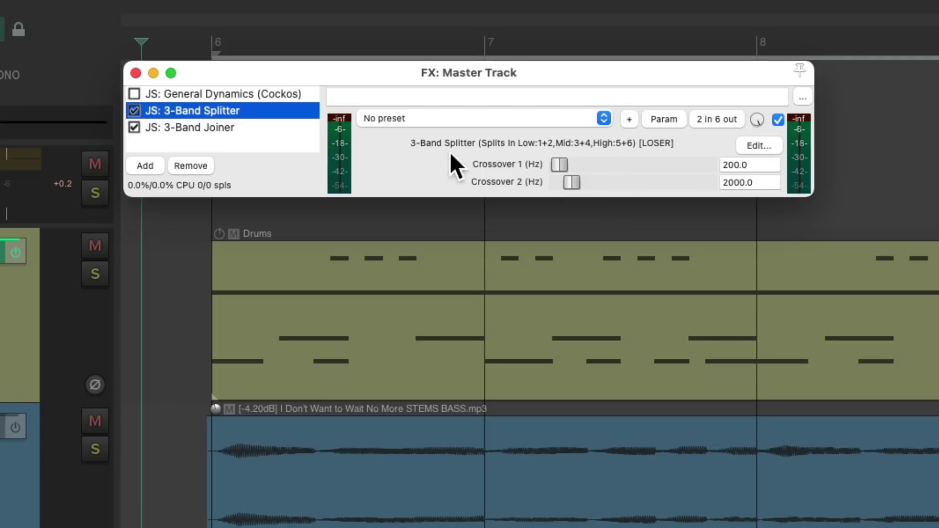
click(258, 125)
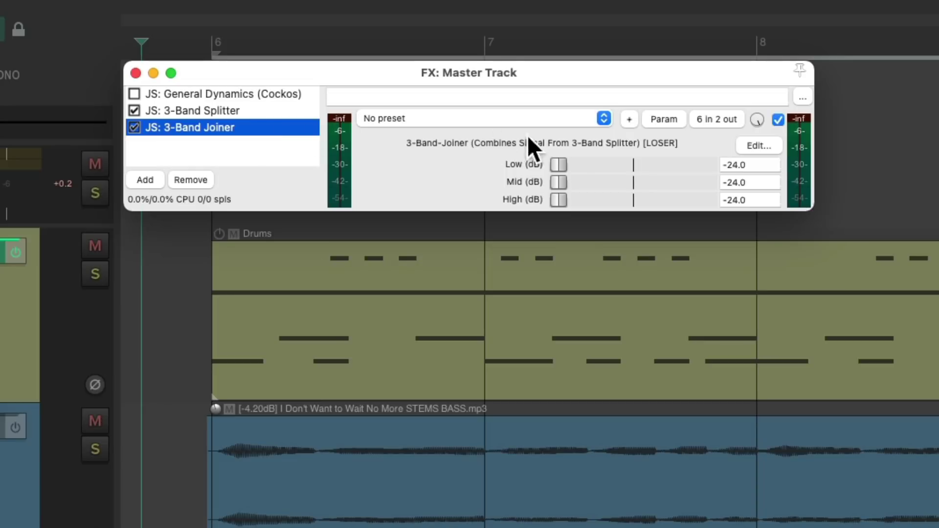
- Reset the Joiner's Low band to 0 dB and move General Dynamics, enabled, between Splitter and Joiner
double_click(562, 163)
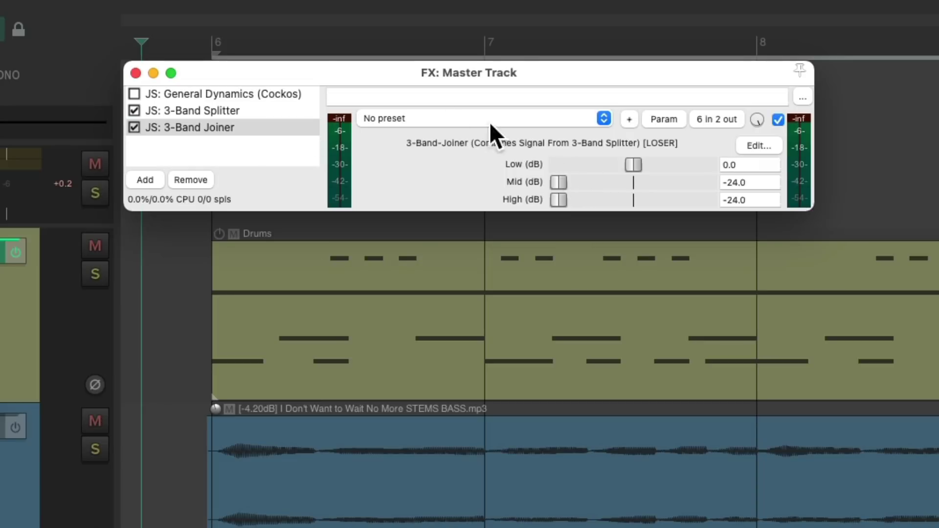
click(281, 93)
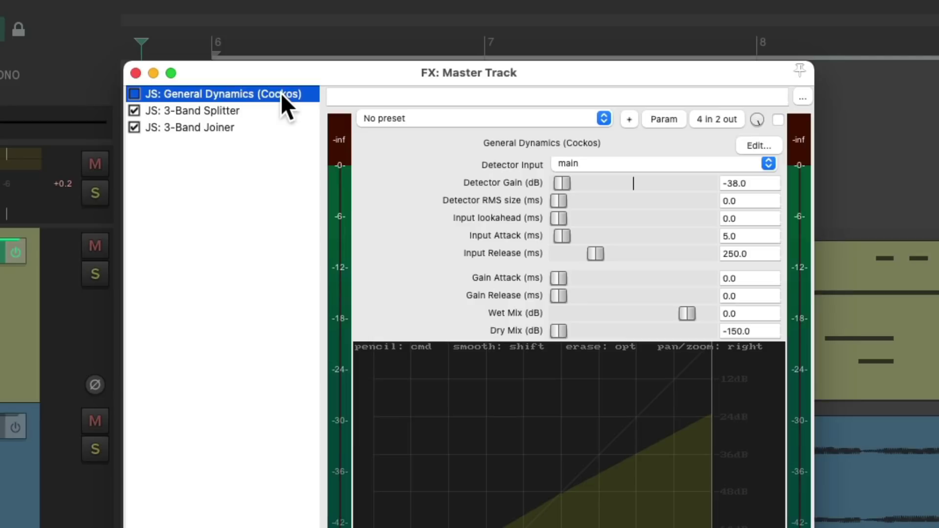
drag(281, 93, 279, 116)
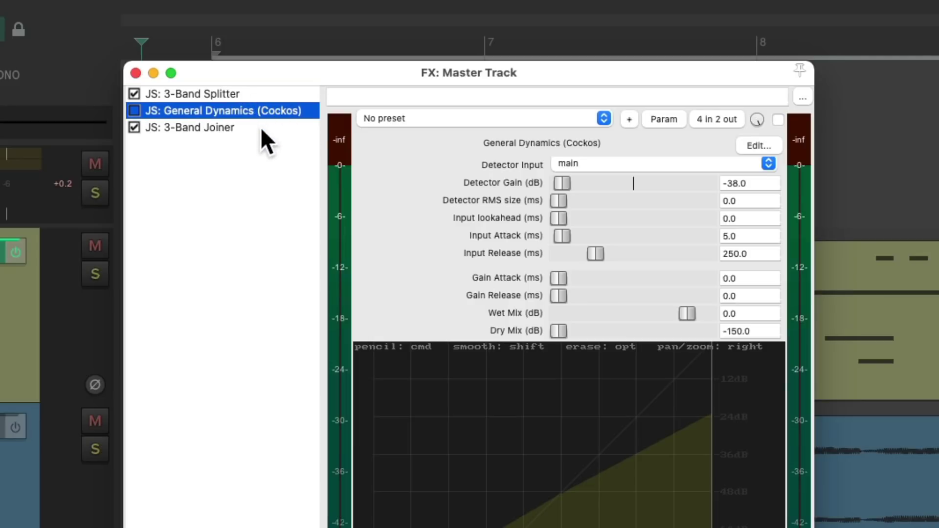
click(134, 110)
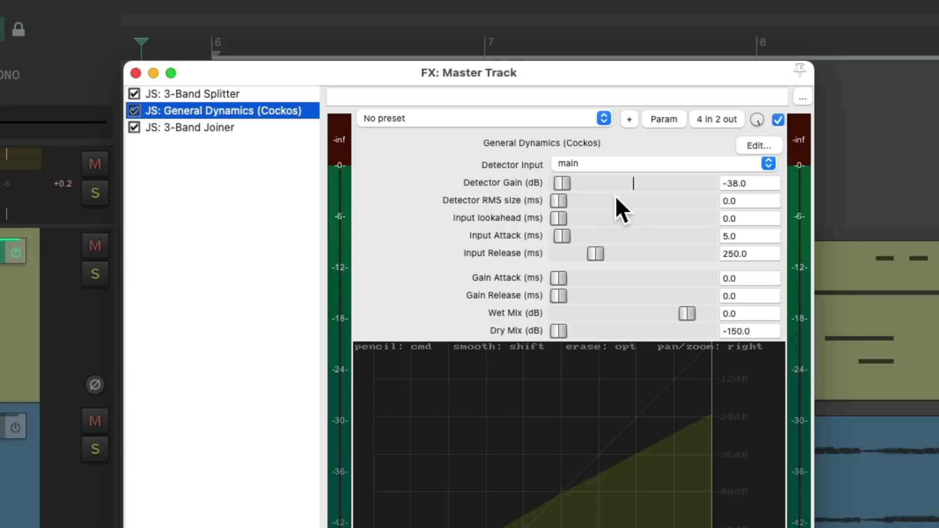
- Disconnect channel 4 from General Dynamics' aux R input in its pin connector
click(712, 119)
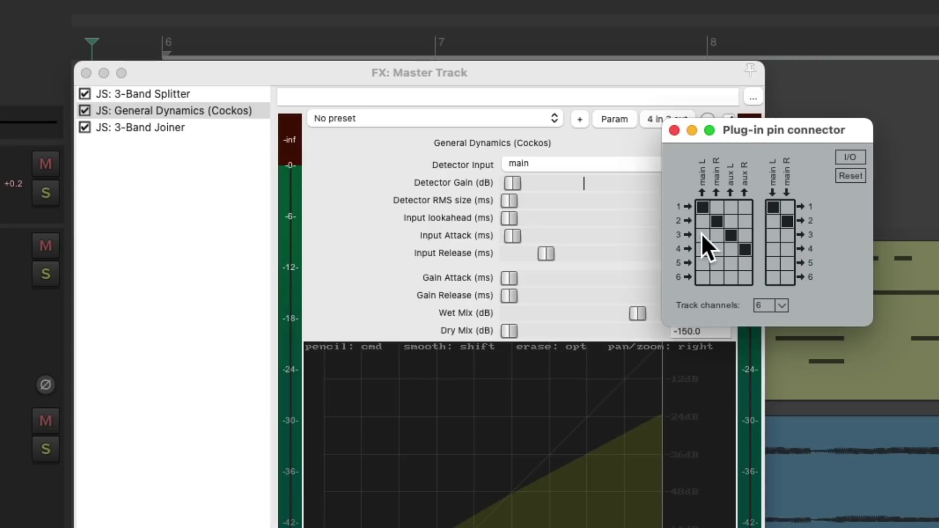
click(744, 251)
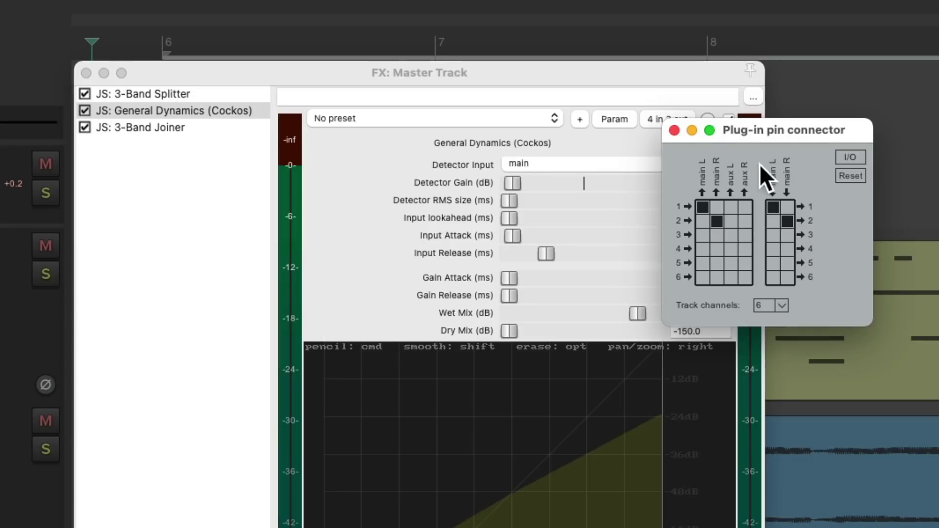
click(674, 131)
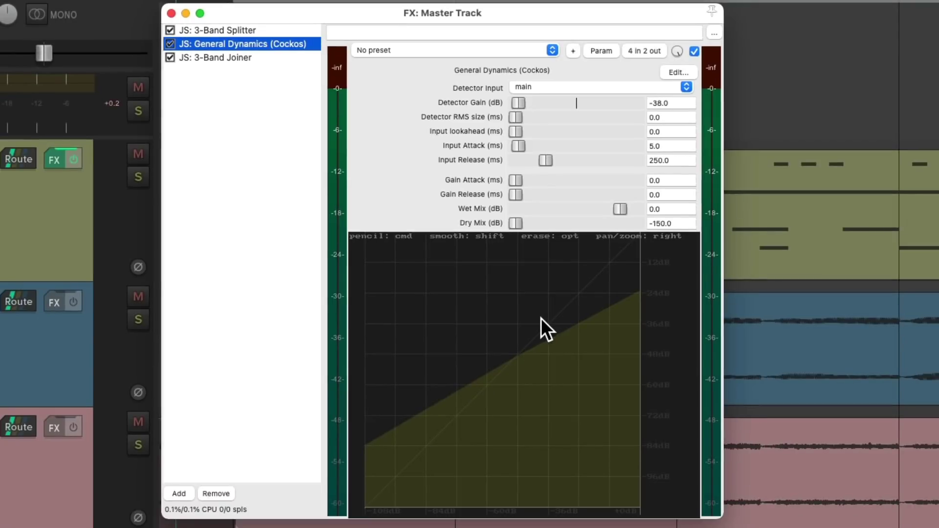
- With the song playing, set Detector Gain to -36 dB and reset Input Attack to 5 ms
key(space)
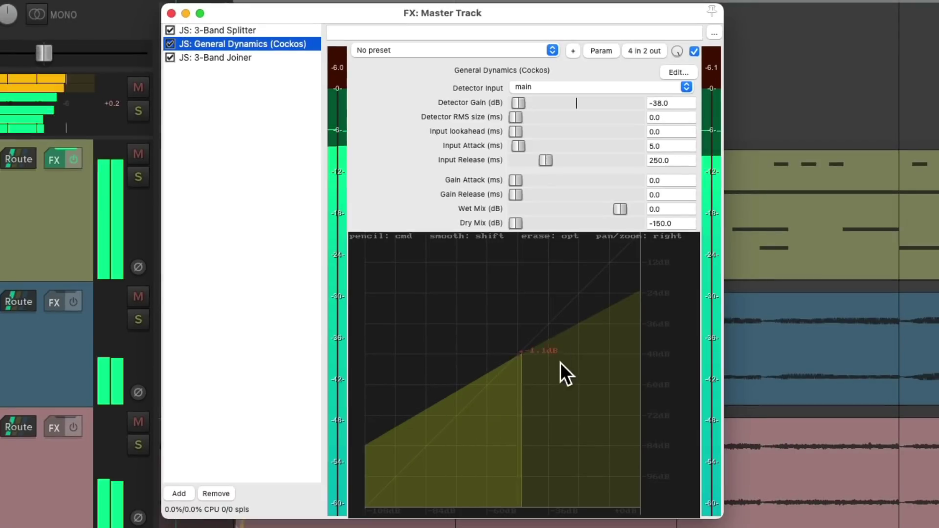
mouse_move(520, 106)
mouse_down()
mouse_move(551, 101)
mouse_move(521, 107)
mouse_up()
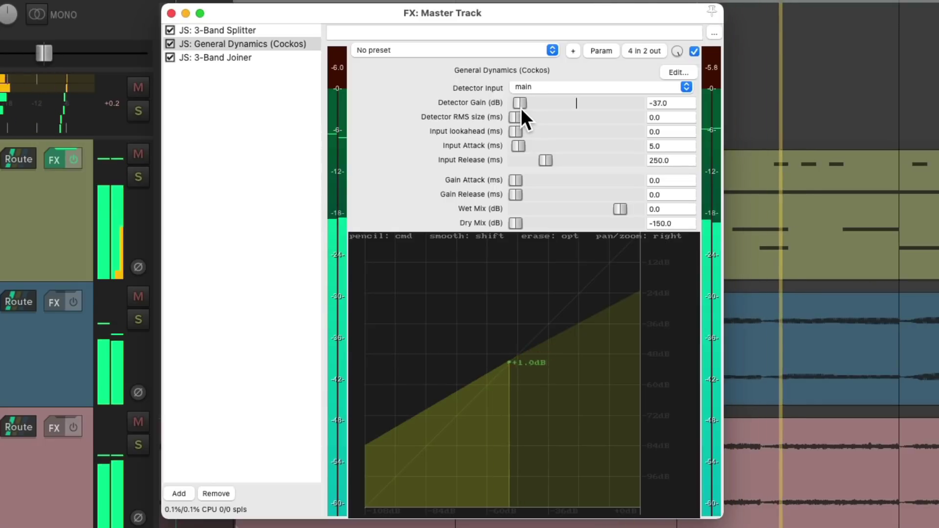
mouse_move(519, 145)
mouse_down()
mouse_move(538, 147)
mouse_move(503, 148)
mouse_move(519, 147)
mouse_up()
double_click(519, 147)
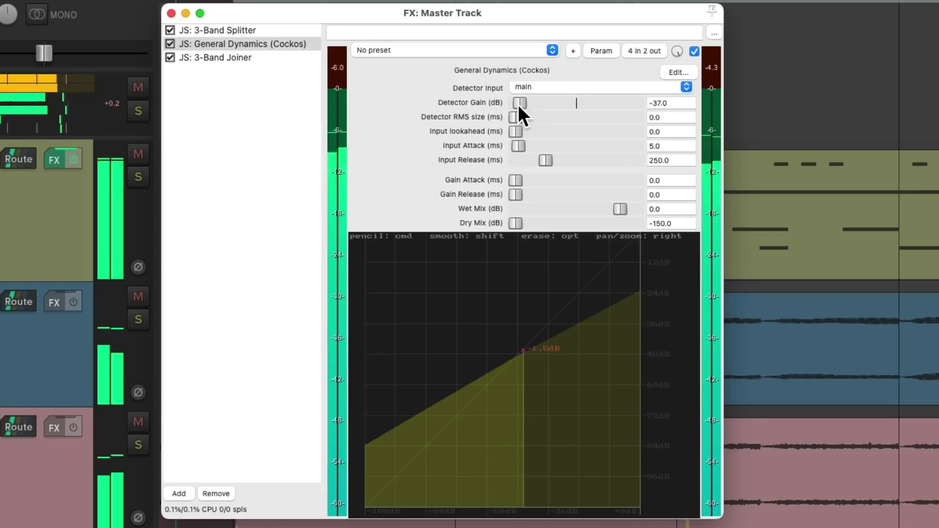
drag(518, 104, 521, 103)
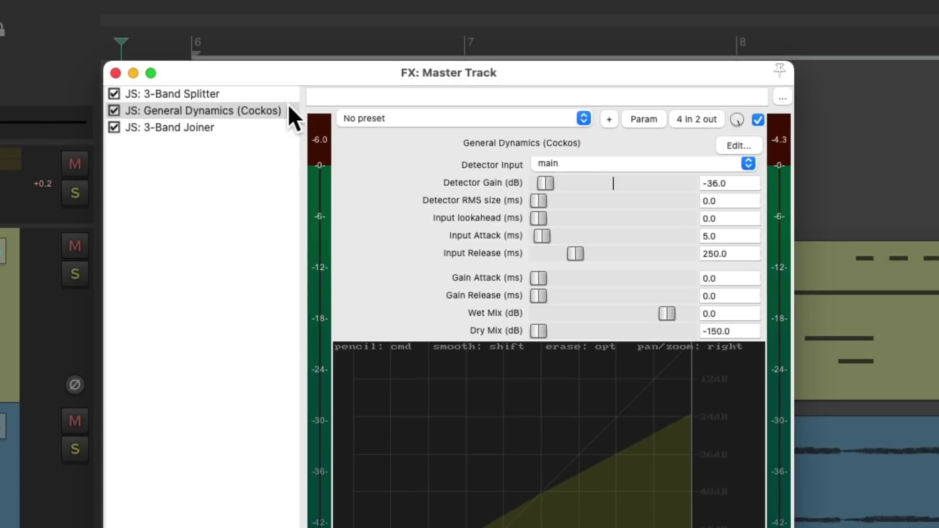
- Duplicate General Dynamics and set the Joiner's Mid to 0 dB and Low to -24 dB
click(261, 85)
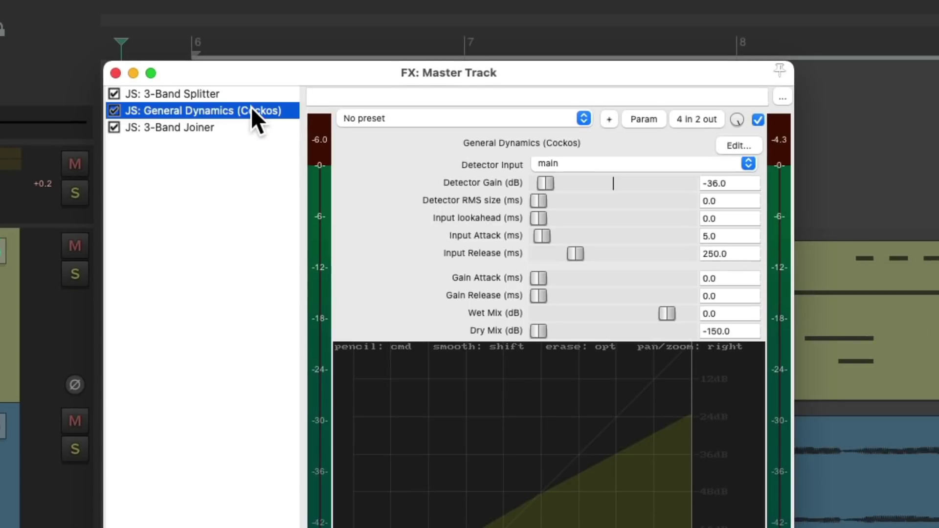
key(super+c)
key(super+v)
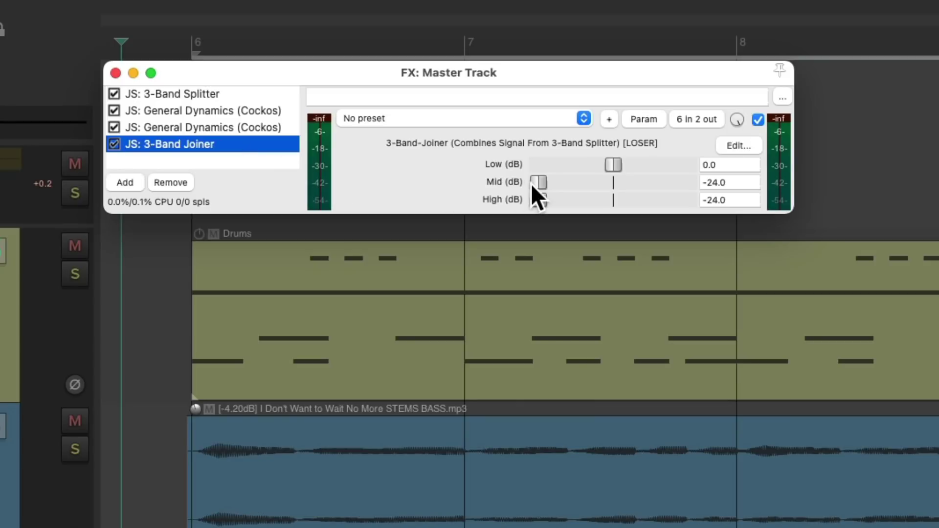
double_click(533, 182)
drag(613, 165, 421, 154)
- Route the second General Dynamics' inputs to channels 3–4 in its pin connector
click(263, 128)
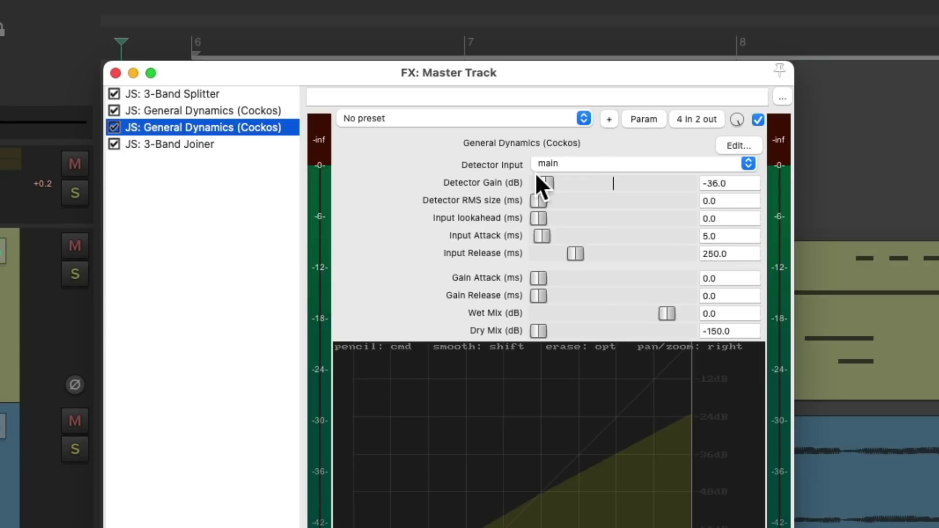
click(677, 119)
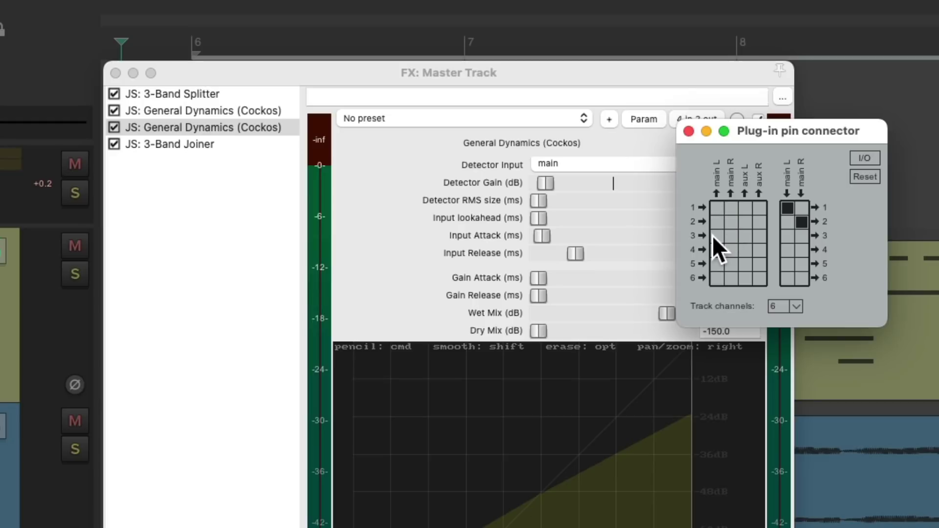
click(731, 250)
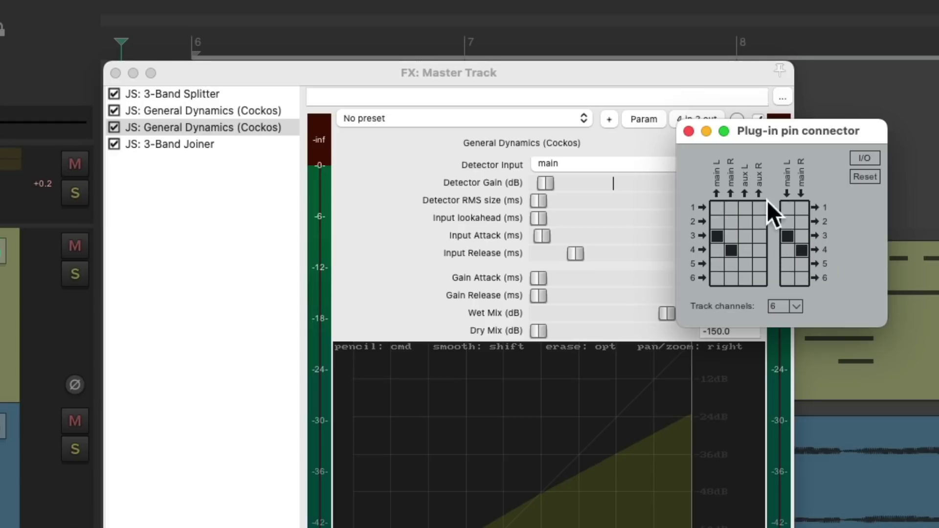
click(689, 131)
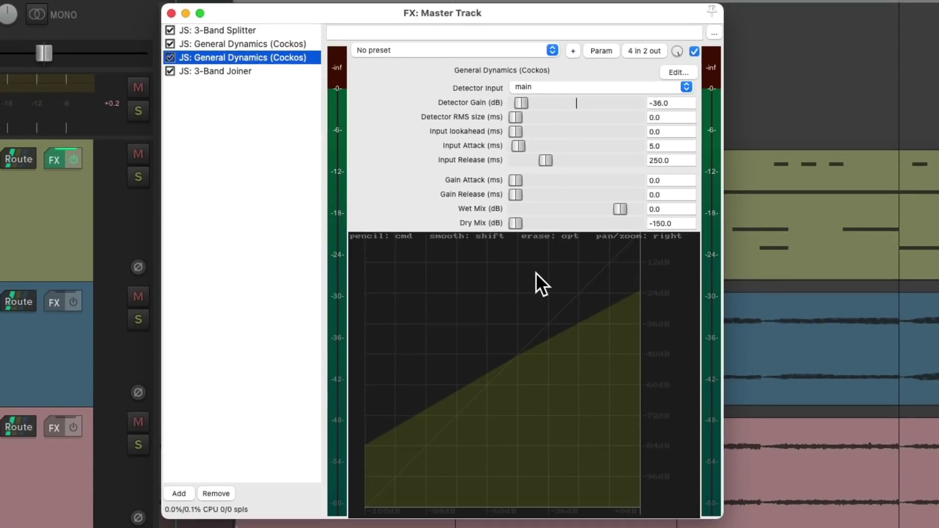
- During playback, set the mid-band compressor's detector gain to -29 dB and input attack to 17.9 ms, resetting release to 250 ms
key(space)
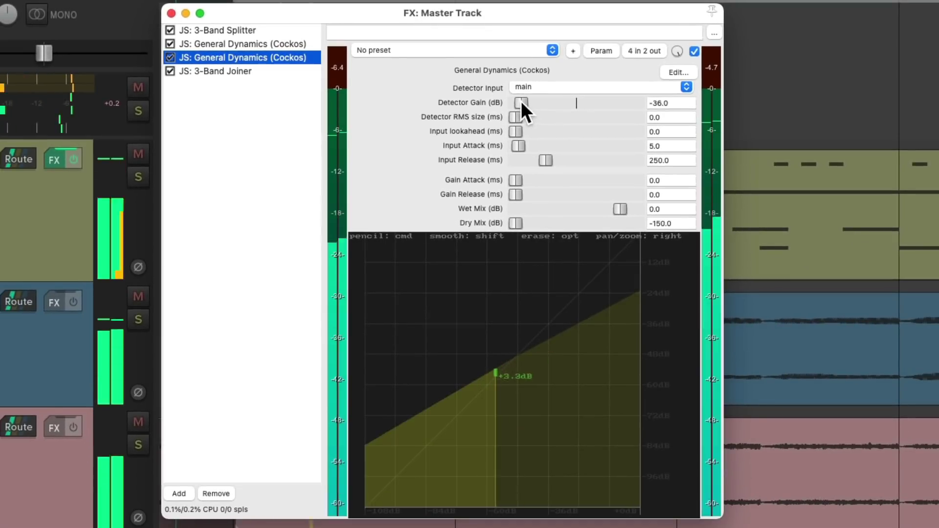
drag(521, 100, 535, 116)
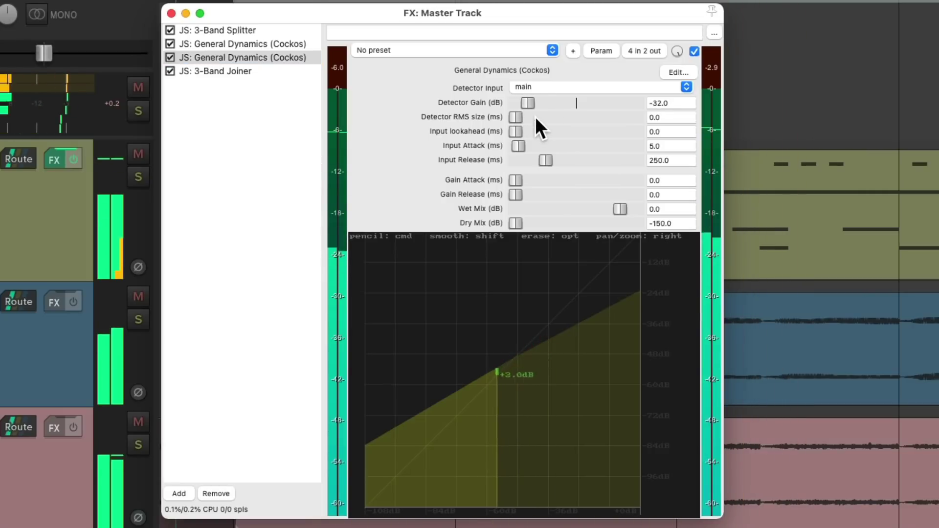
key(space)
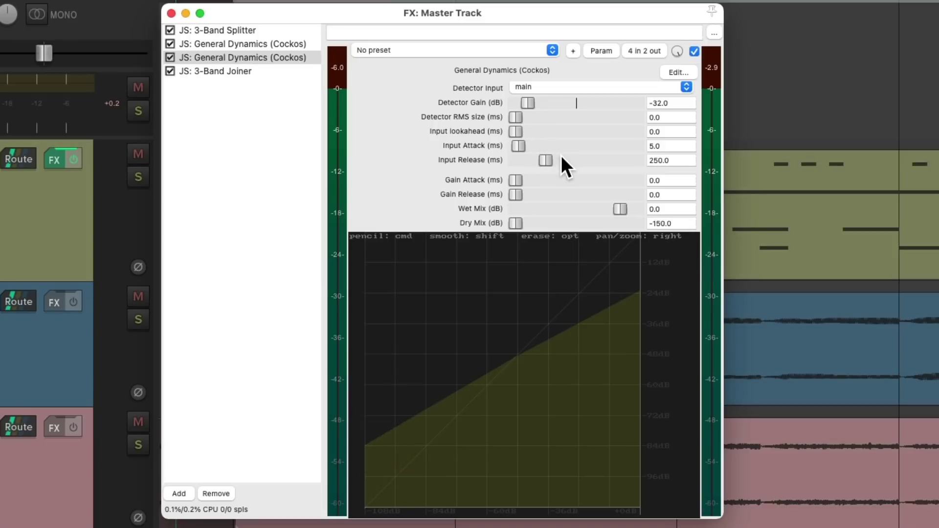
key(space)
drag(518, 147, 535, 160)
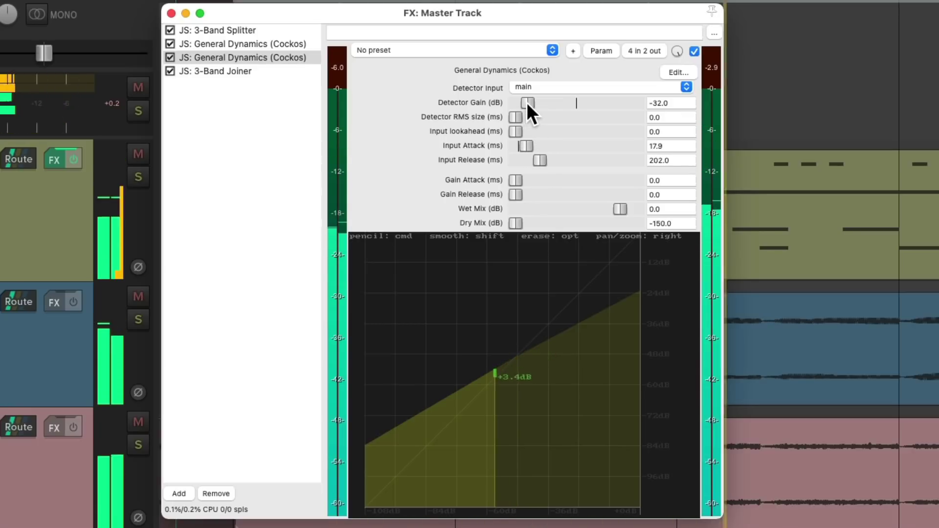
drag(526, 102, 530, 101)
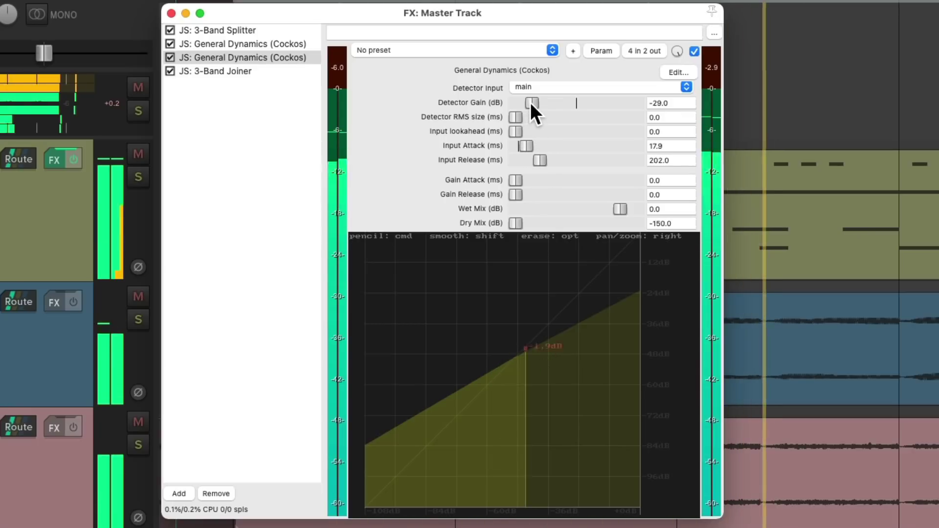
double_click(540, 155)
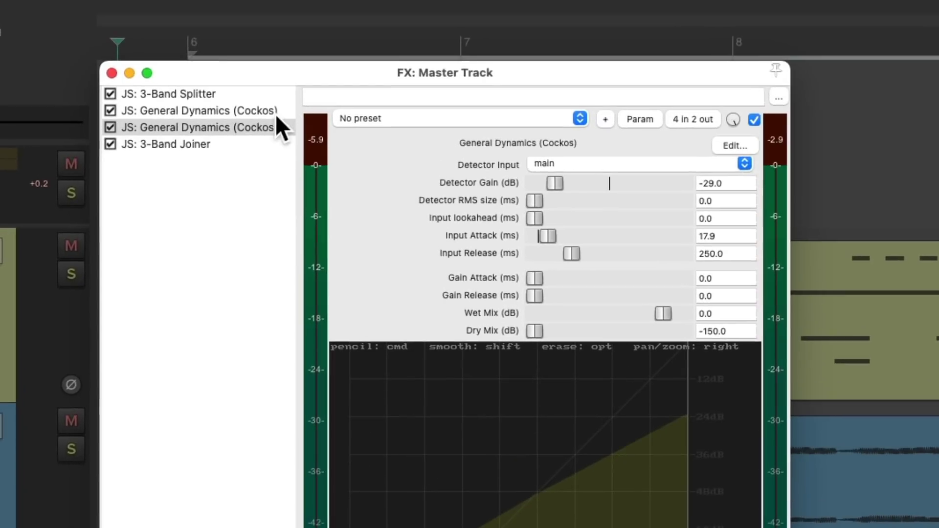
- Duplicate the second General Dynamics into a fourth slot and route its inputs to channels 5 and 6
click(285, 55)
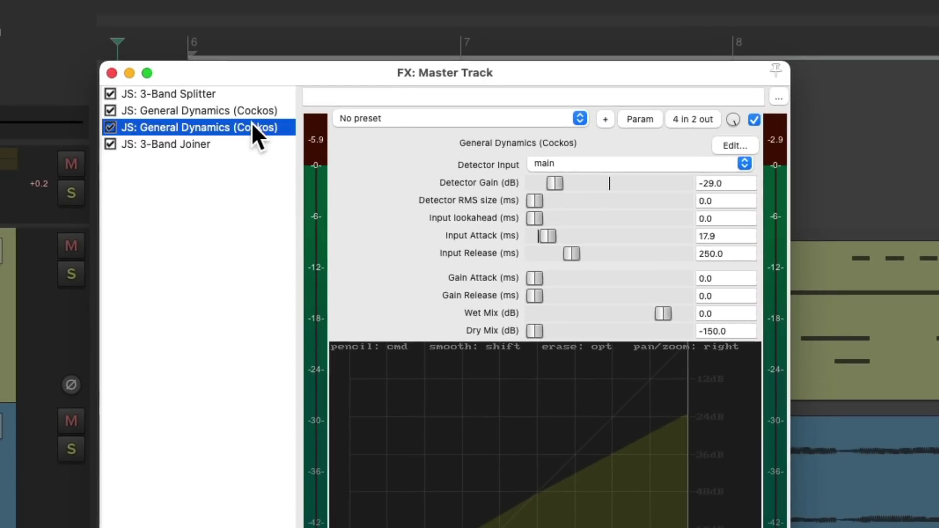
drag(252, 122, 262, 147)
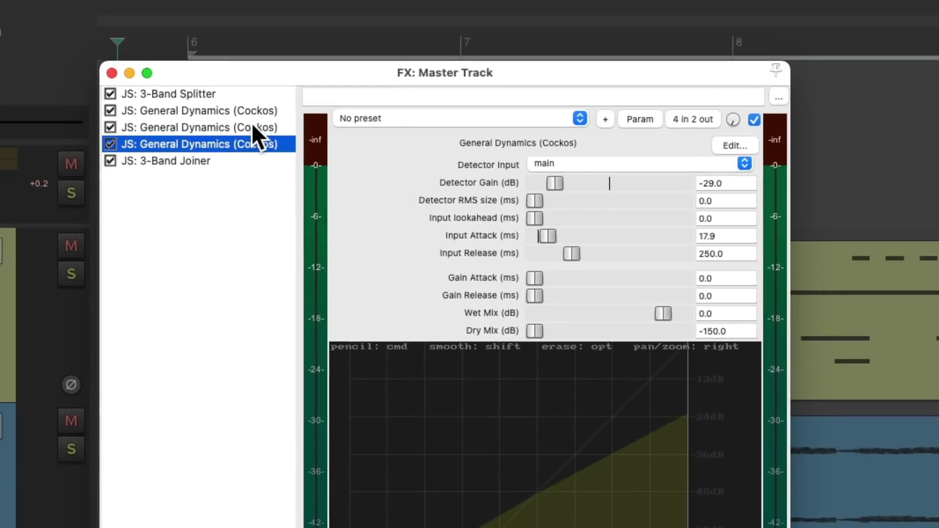
click(679, 119)
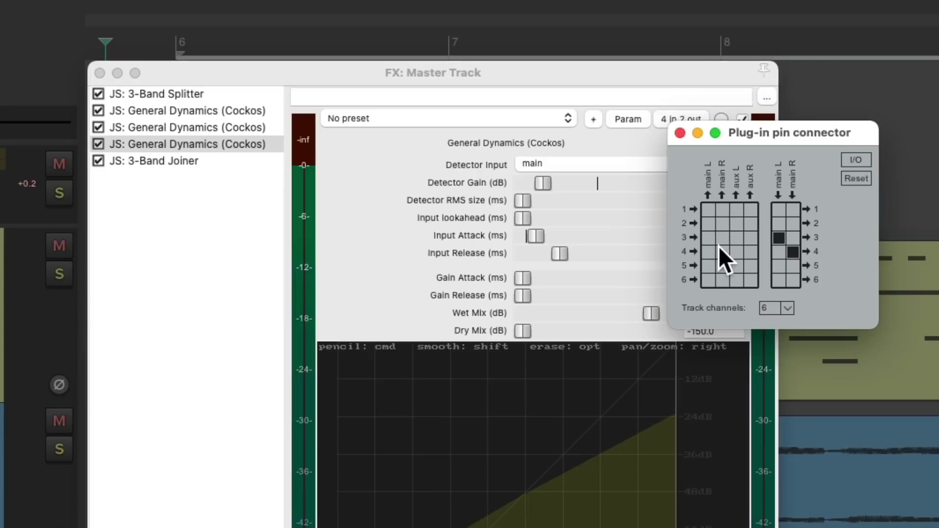
click(722, 280)
click(779, 238)
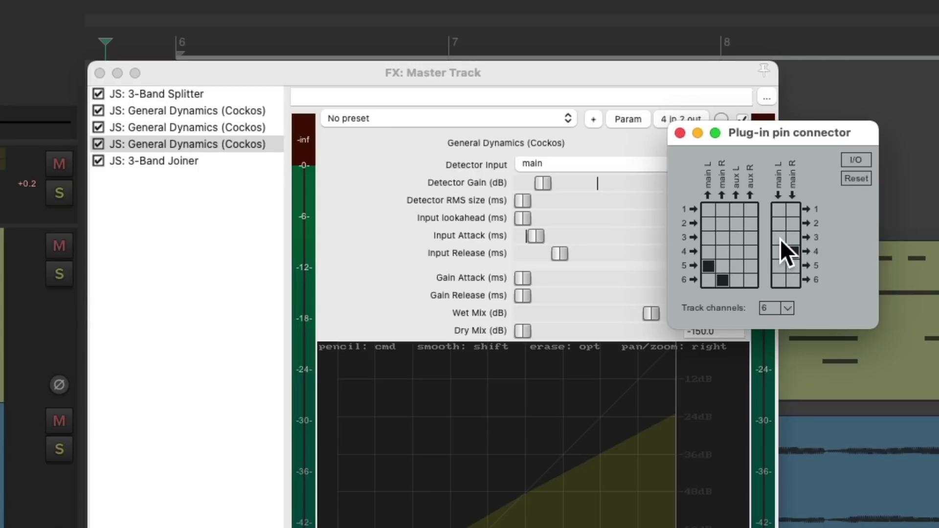
click(680, 132)
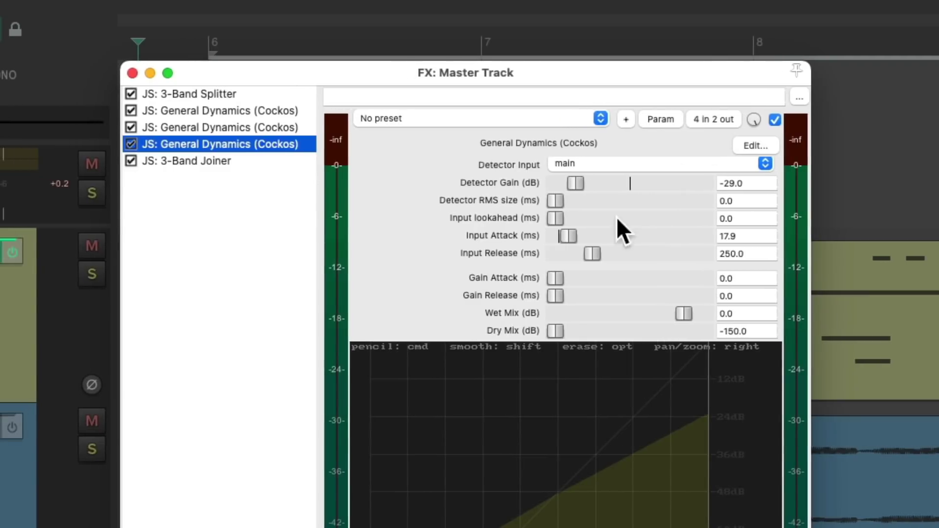
- In the 3-Band Joiner, reset the High band to 0 dB and turn Mid down to -24 dB
click(252, 163)
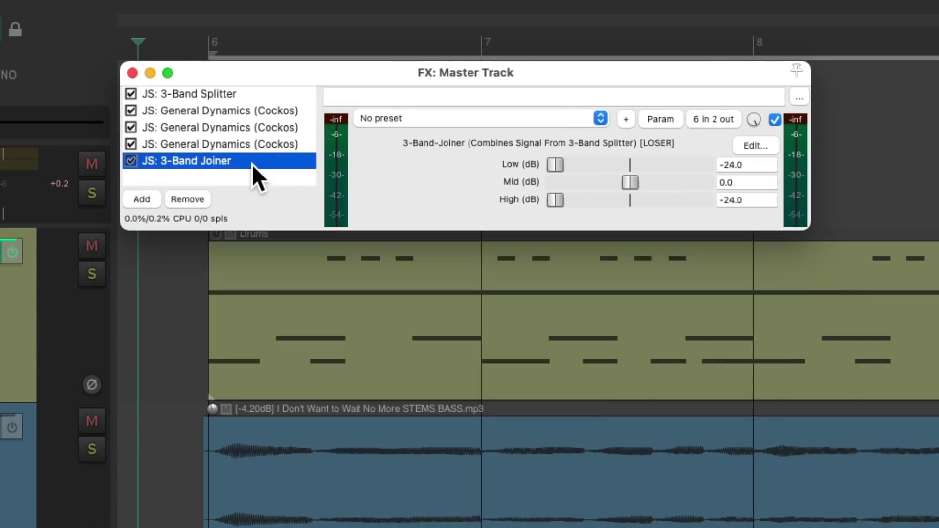
double_click(557, 203)
drag(623, 181, 547, 194)
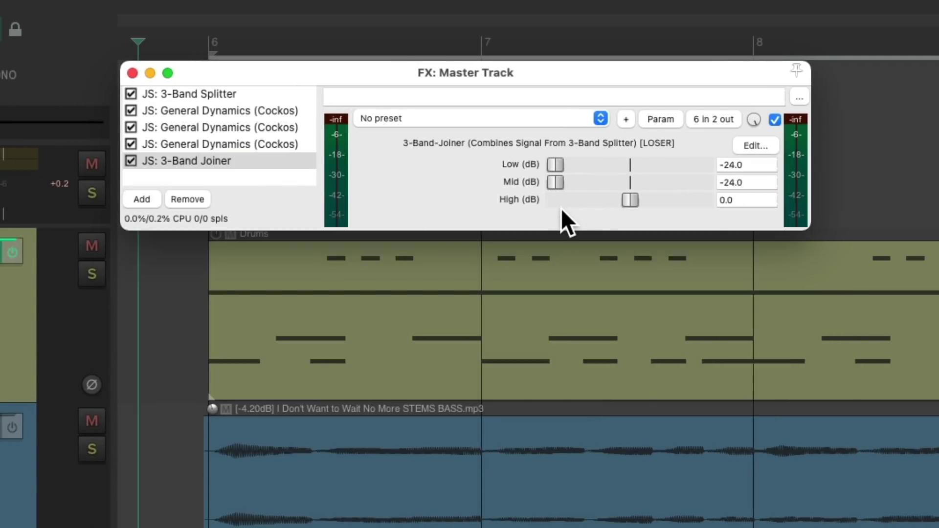
- Set the third compressor to detector gain -23 dB, input attack 9.7 ms and release 244 ms
click(276, 141)
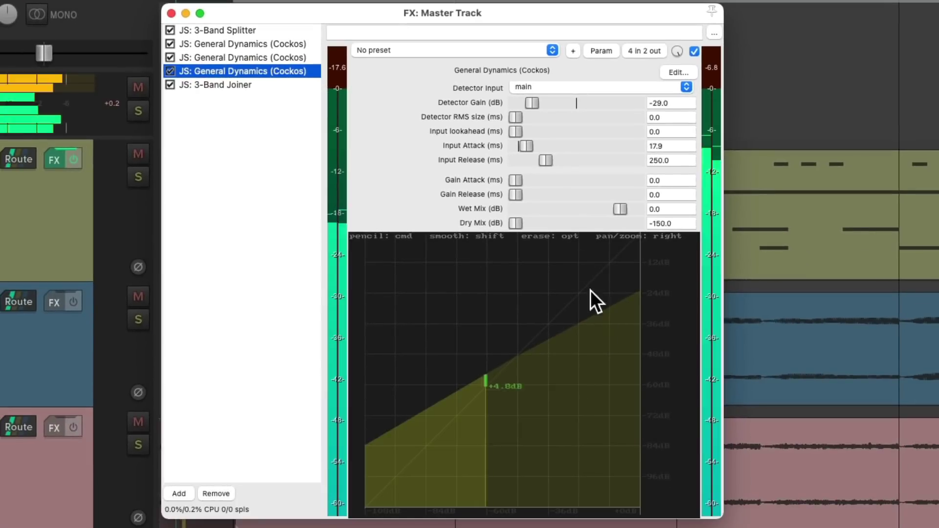
mouse_move(531, 102)
mouse_down()
mouse_move(580, 98)
mouse_move(530, 105)
mouse_move(538, 105)
mouse_up()
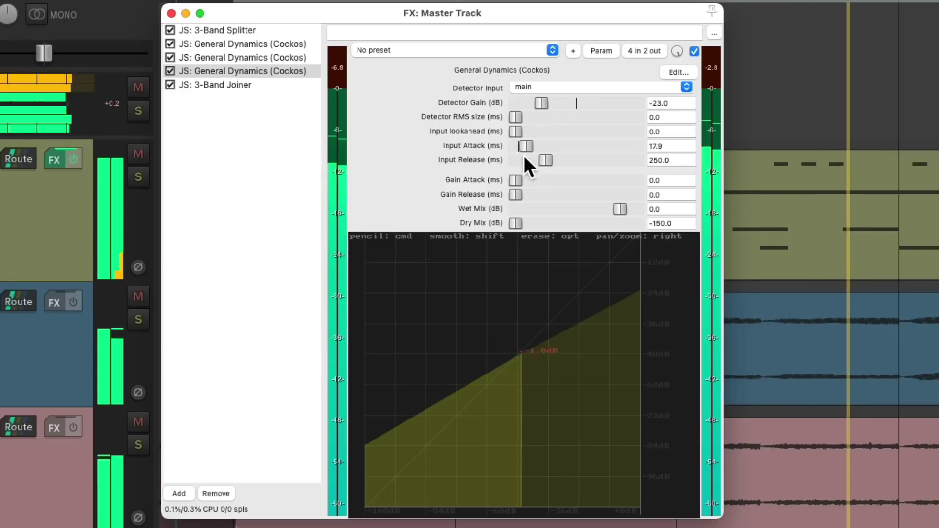
double_click(525, 146)
click(542, 103)
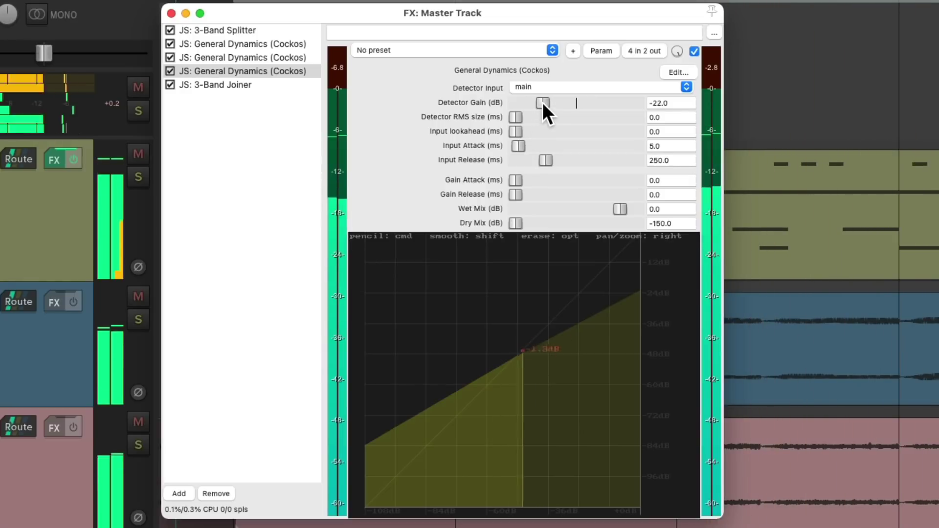
drag(542, 102, 541, 102)
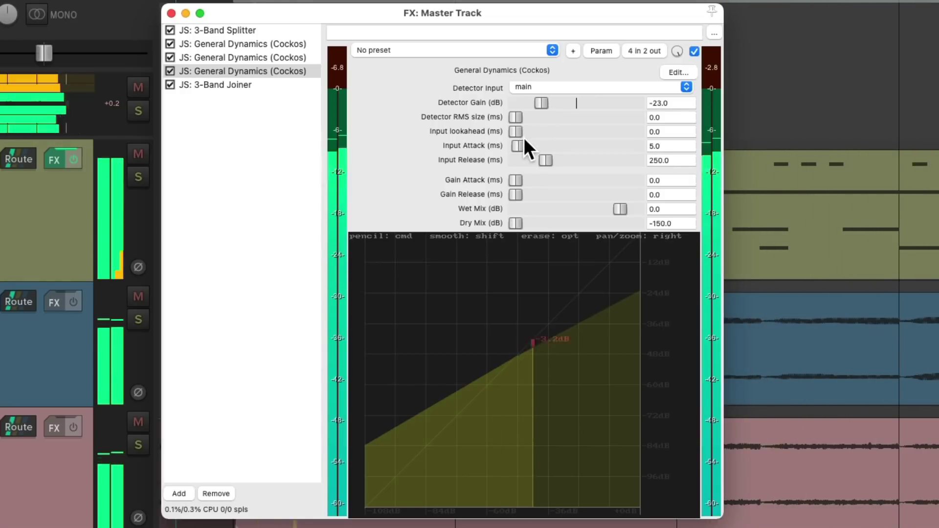
drag(520, 145, 522, 146)
click(540, 162)
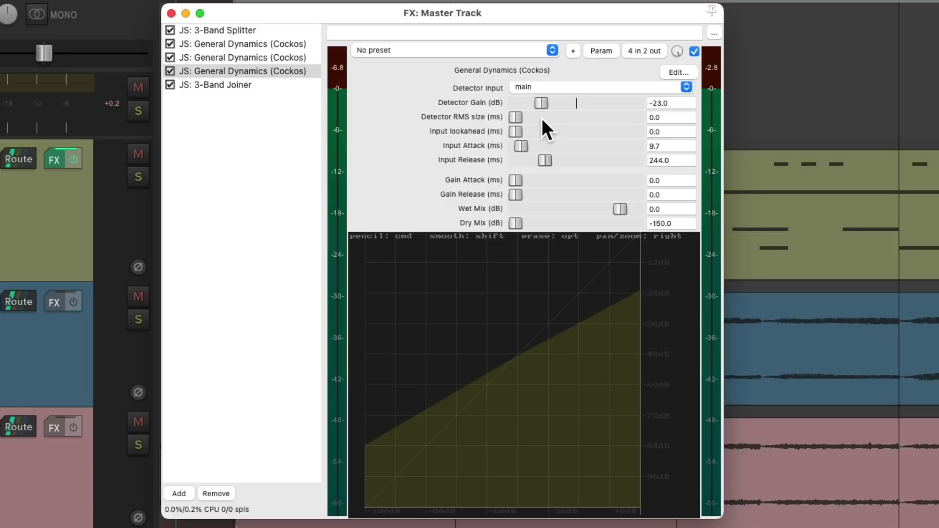
drag(542, 103, 543, 104)
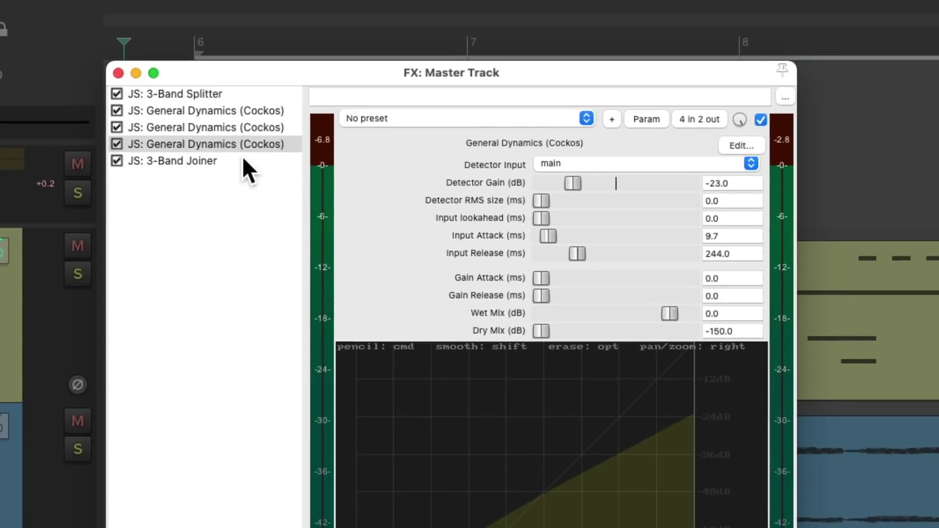
- Reset the 3-Band Joiner's Low and Mid sliders to 0.0 dB and boost High to 3.0 dB during playback
click(268, 86)
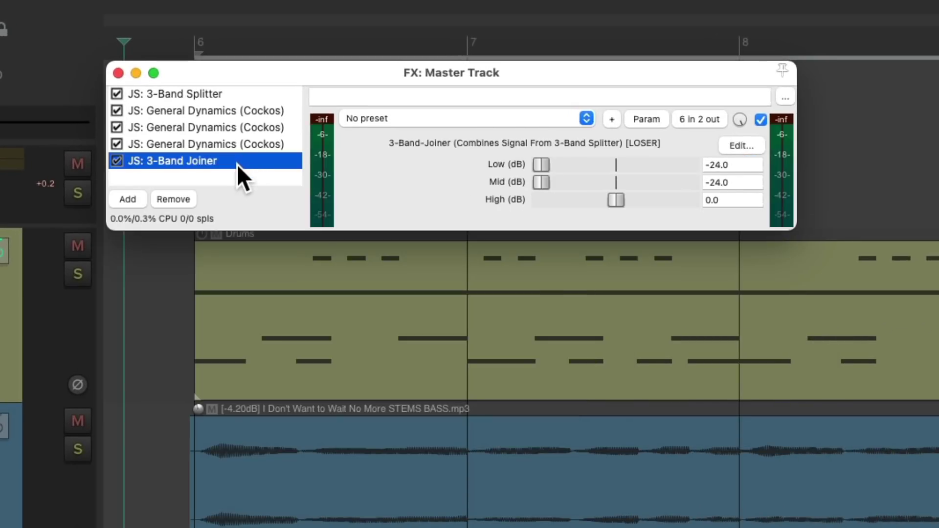
double_click(542, 164)
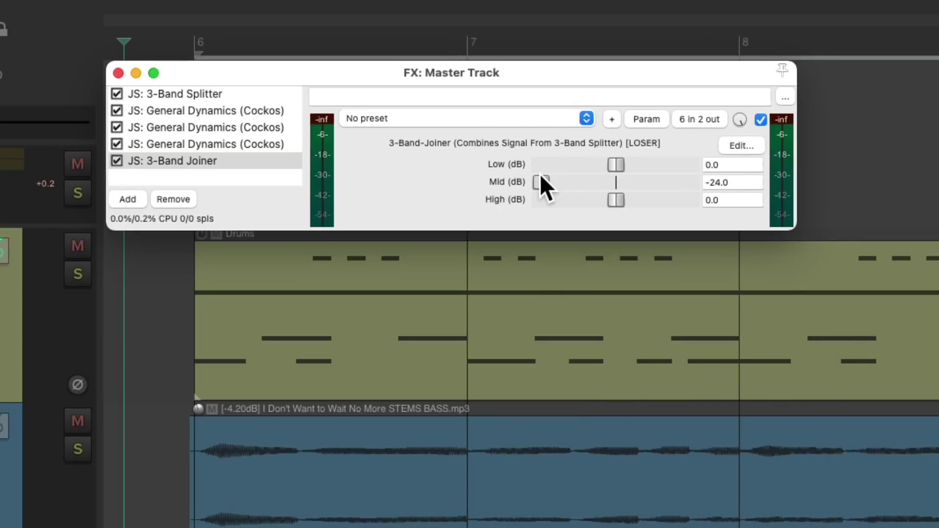
double_click(540, 178)
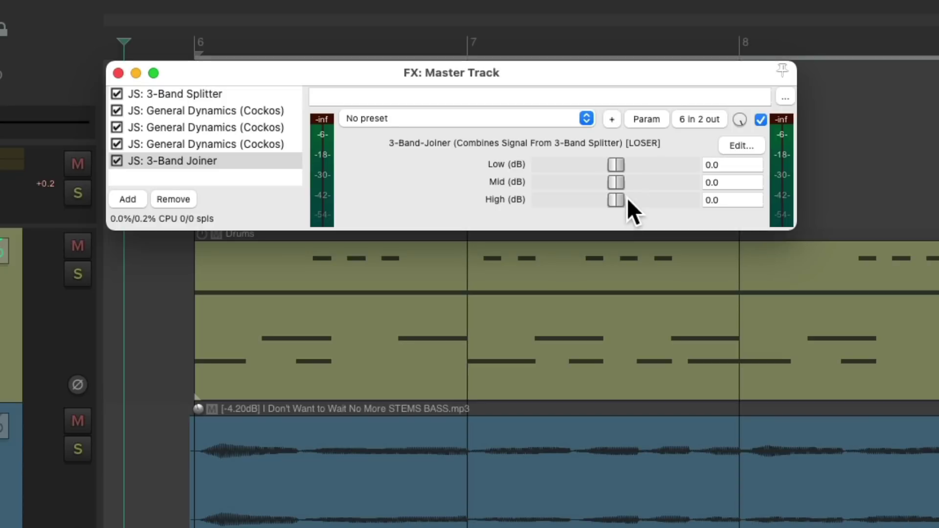
key(space)
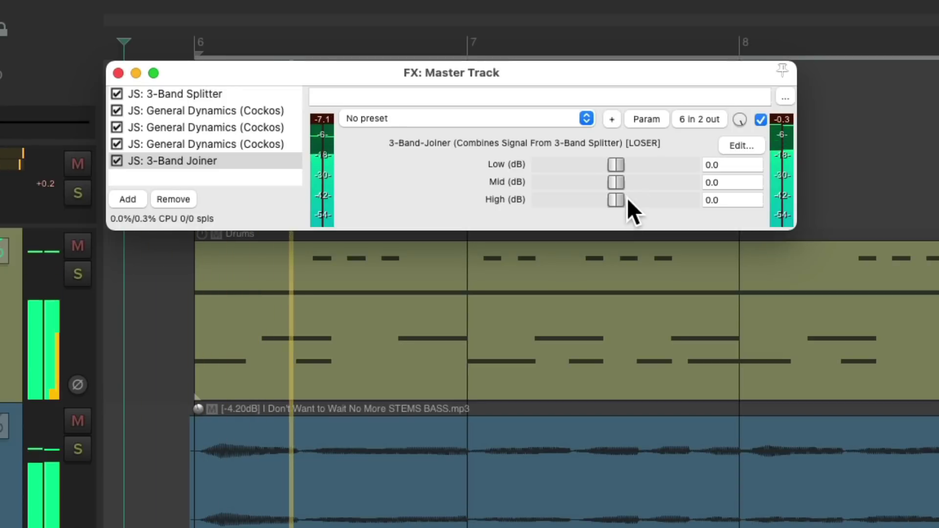
mouse_move(609, 201)
mouse_down()
mouse_move(553, 204)
mouse_move(642, 201)
mouse_move(620, 204)
mouse_move(611, 184)
mouse_move(583, 189)
mouse_move(638, 184)
mouse_move(572, 177)
mouse_move(617, 169)
mouse_move(623, 201)
mouse_up()
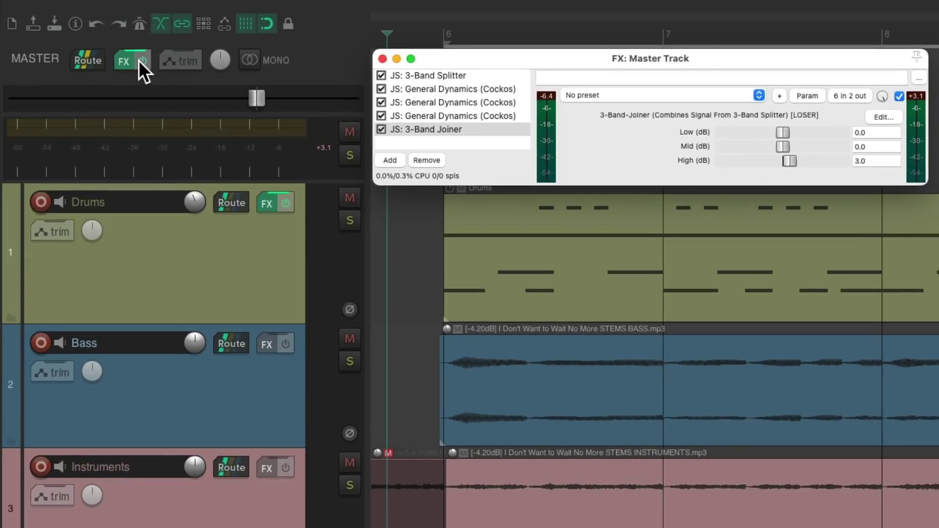
click(142, 61)
key(space)
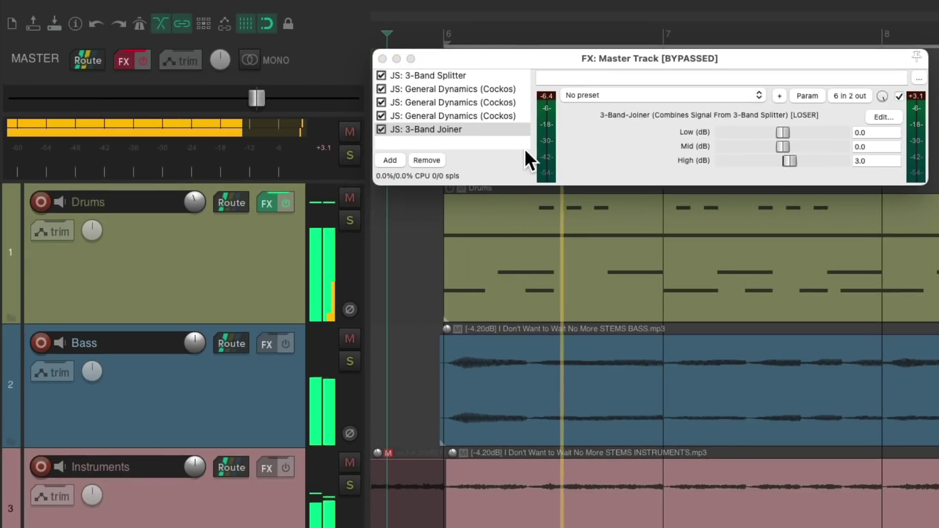
key(space)
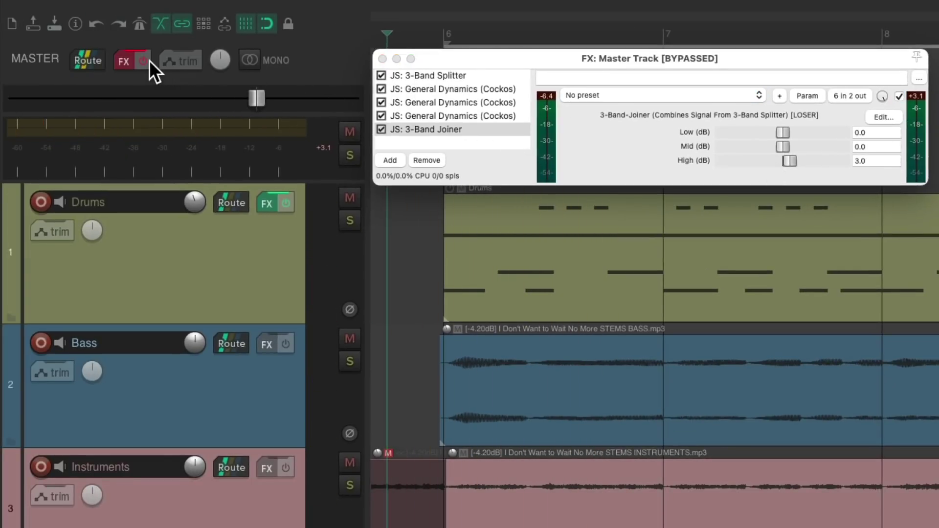
click(143, 60)
key(space)
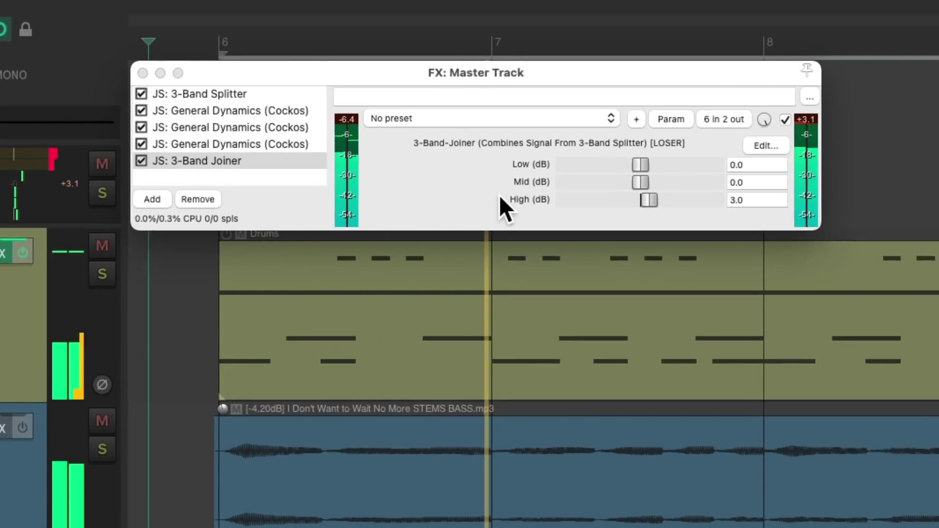
key(space)
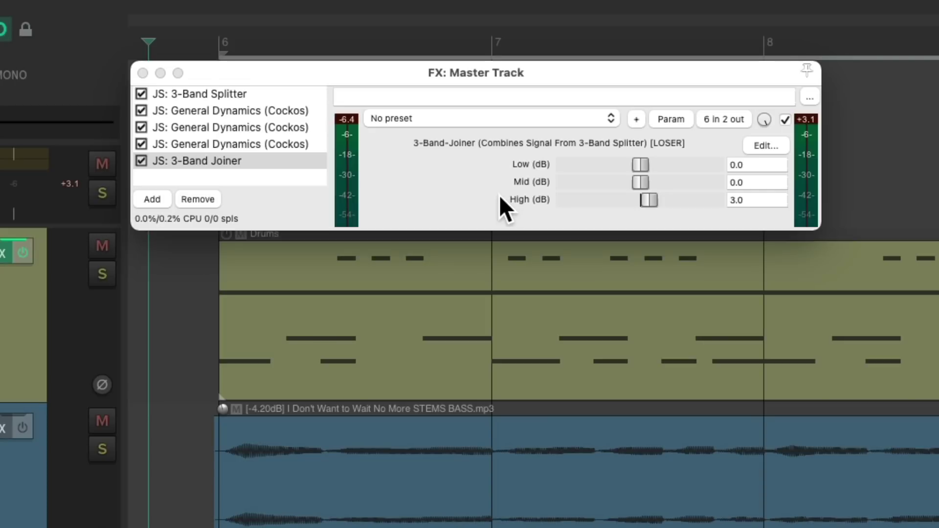
key(space)
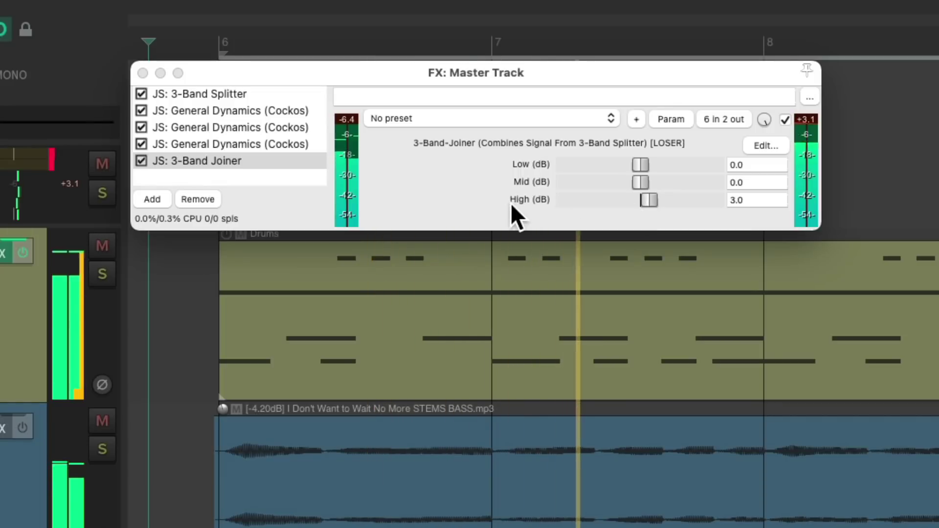
key(space)
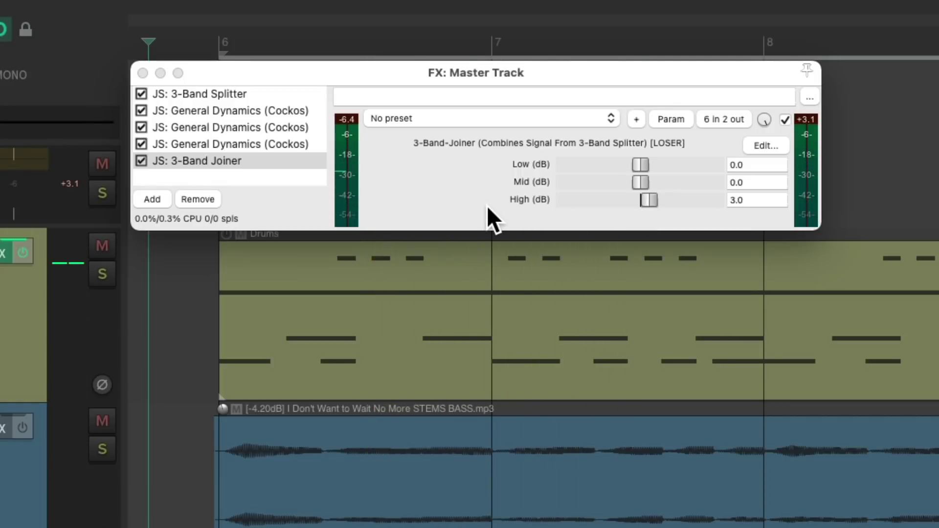
- Add JS: Event Horizon Limiter/Clipper to the end of the master chain via the 'limit' filter
double_click(278, 177)
text(limit)
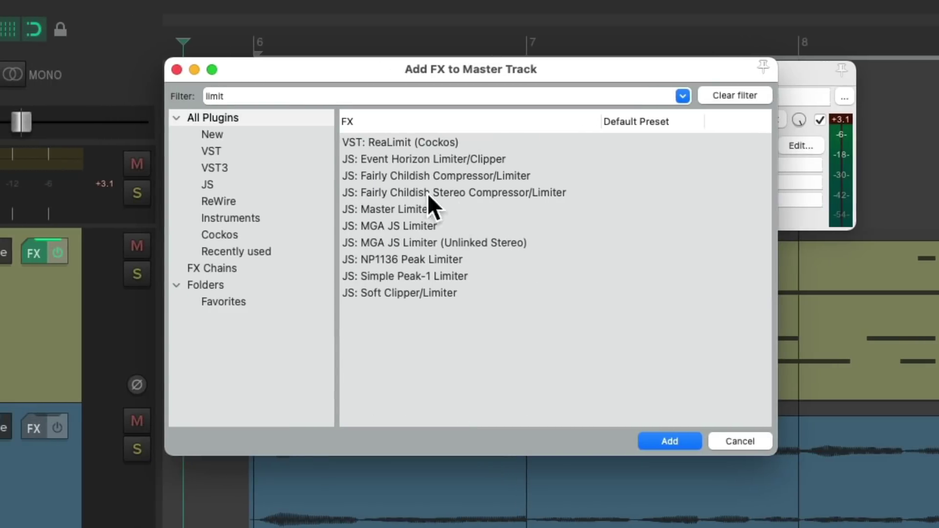
click(529, 155)
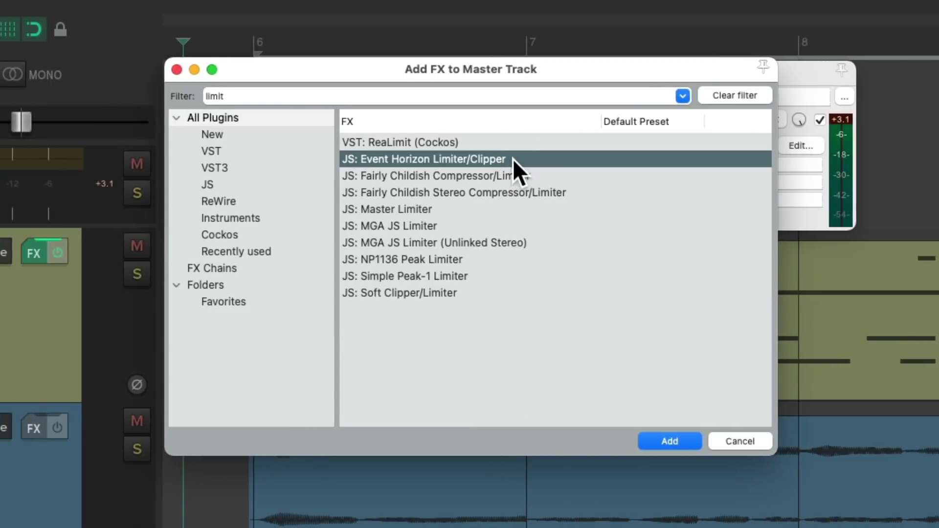
double_click(514, 159)
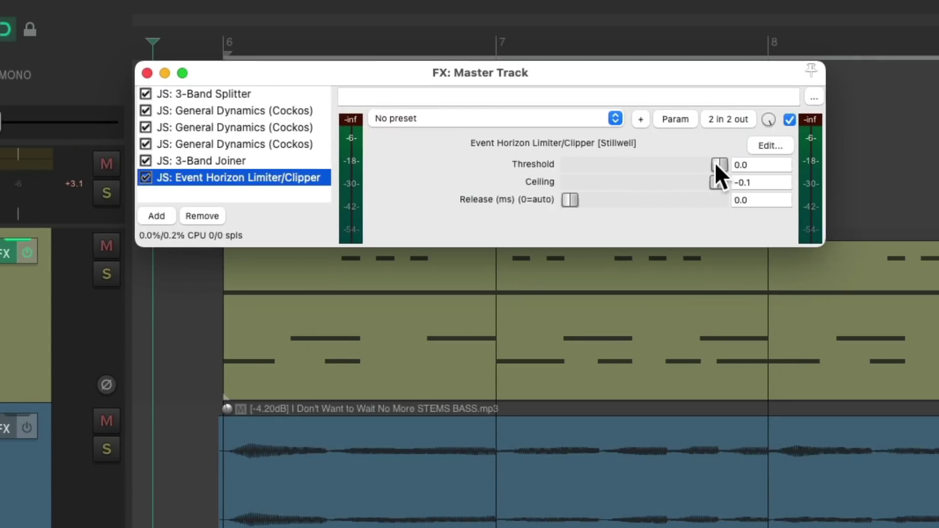
- During playback, lower the limiter threshold to -3 dB and compare with the master FX bypassed
key(space)
drag(715, 162, 713, 186)
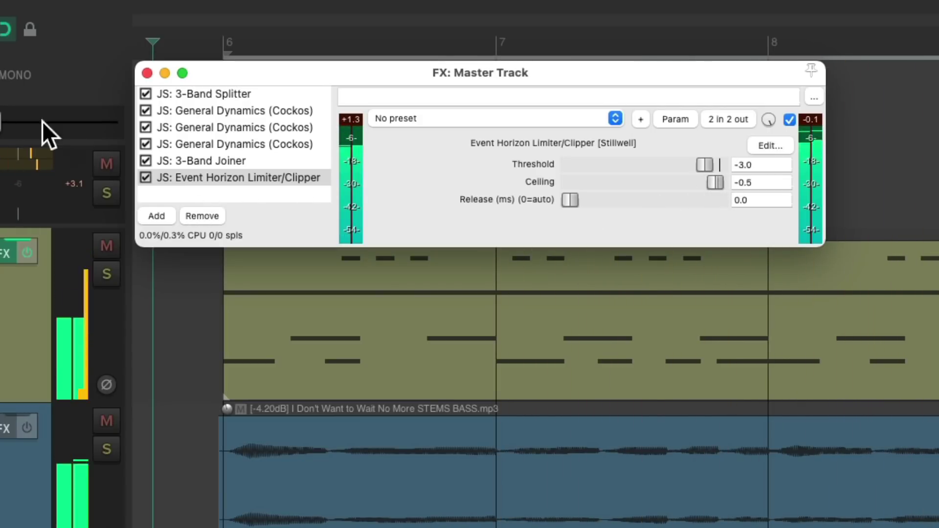
click(2, 121)
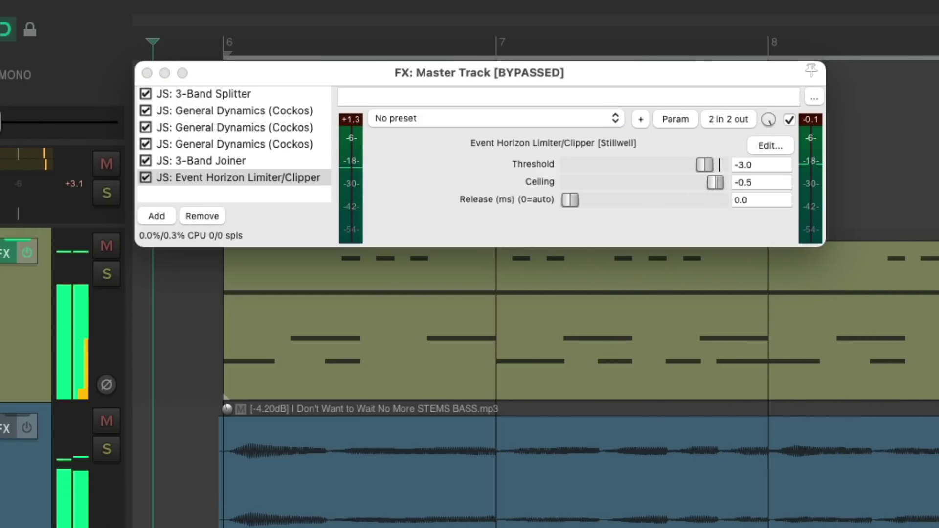
click(2, 120)
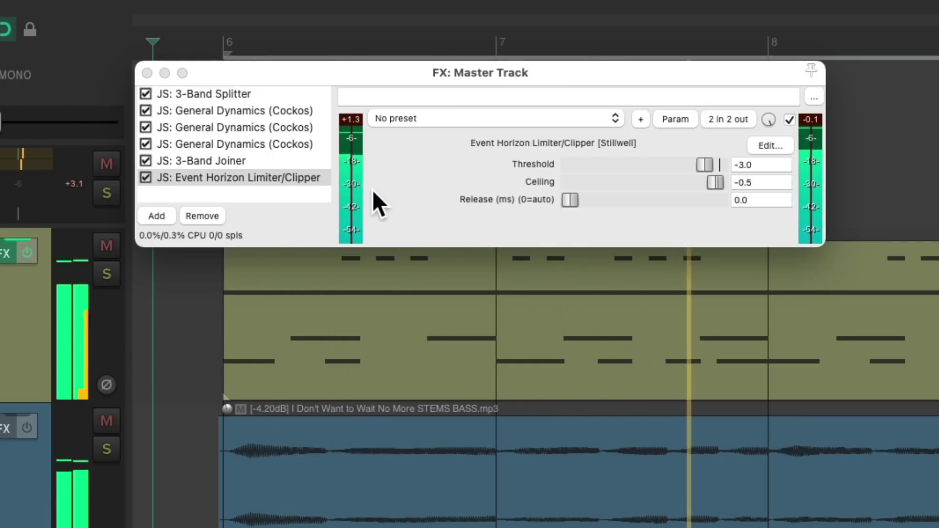
key(space)
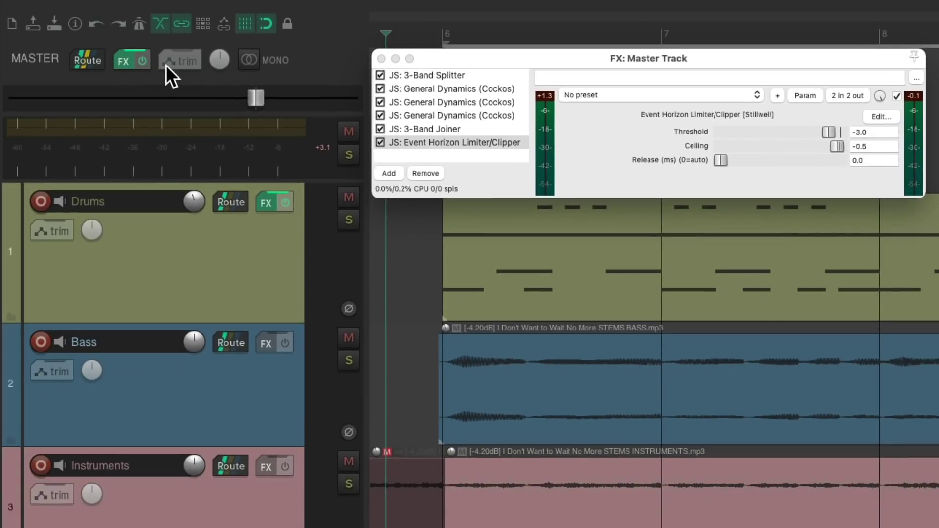
click(144, 61)
key(space)
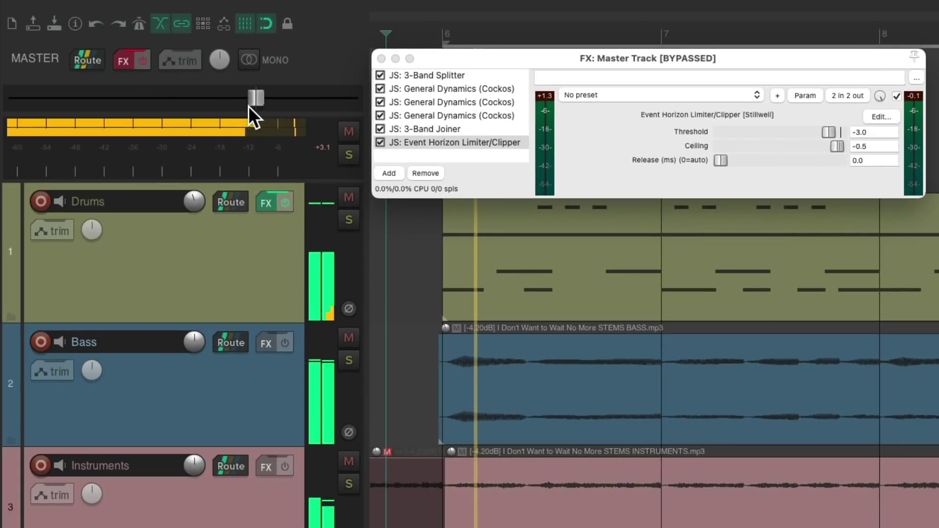
key(space)
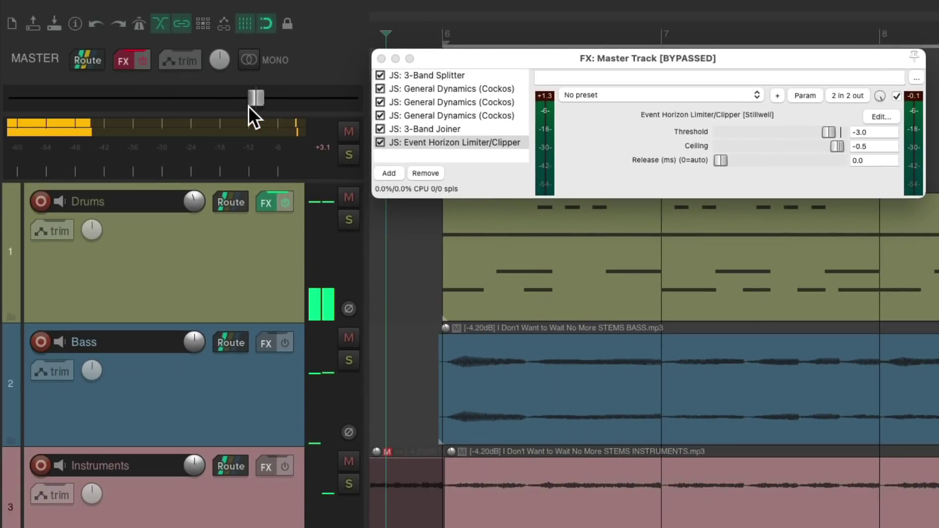
click(144, 60)
key(space)
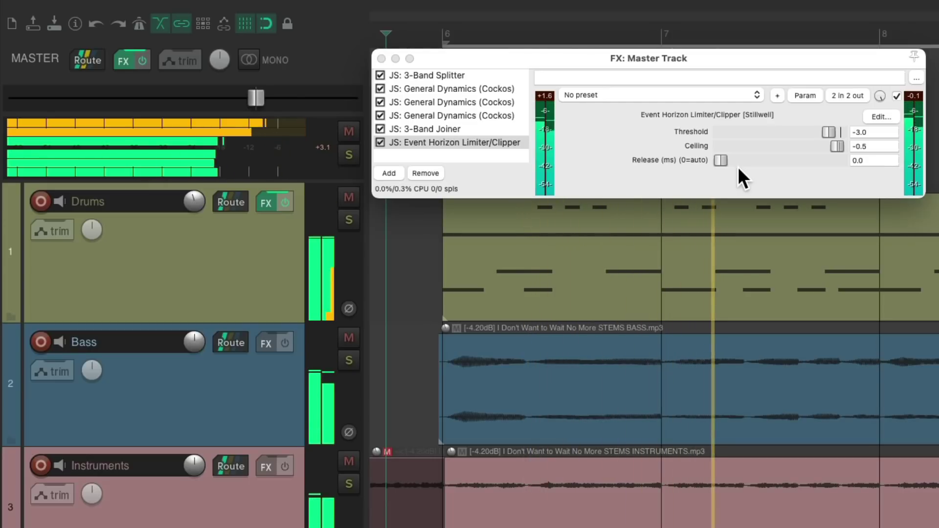
key(space)
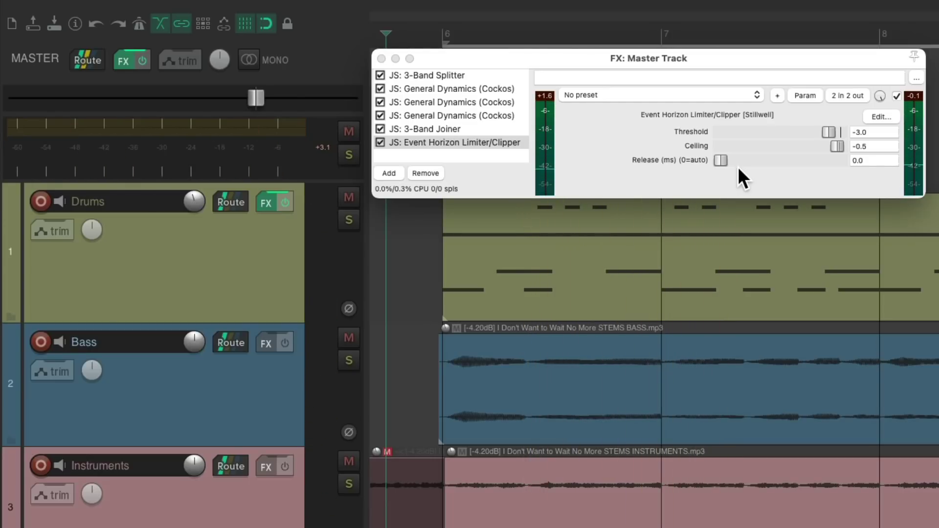